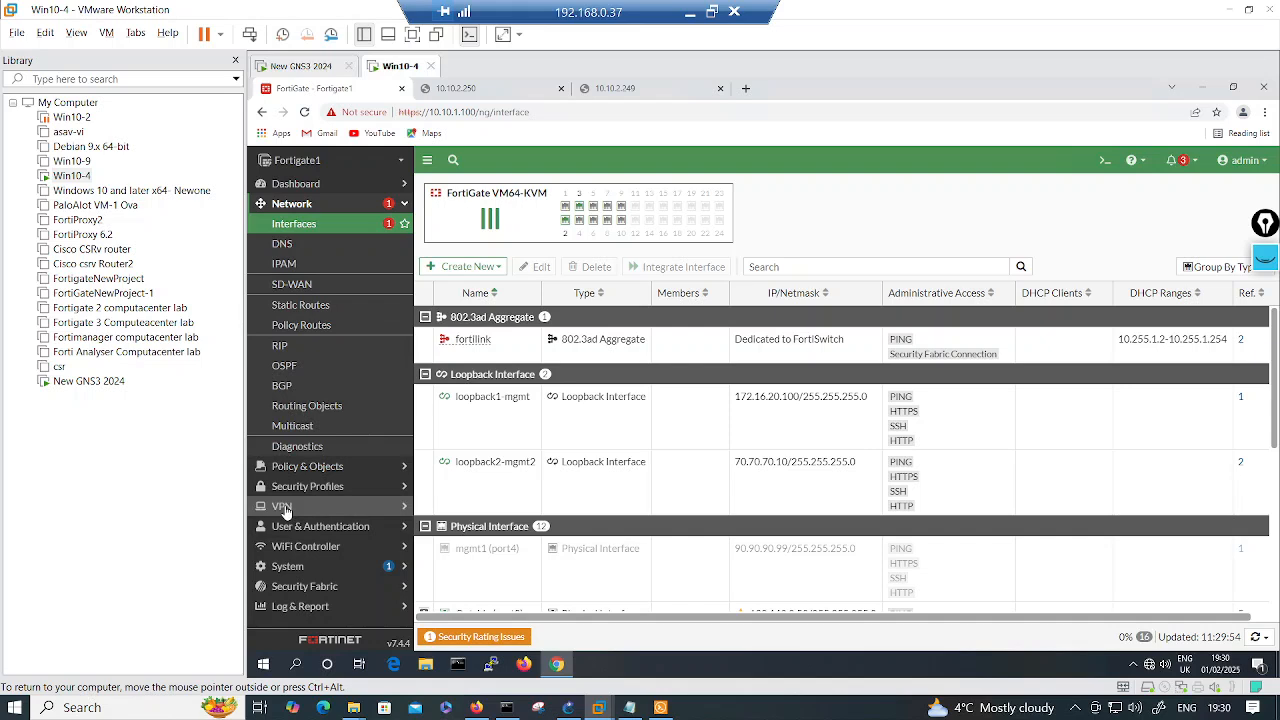
Step: Check whether the loopback1-mgmt interface can be deleted and mark its name on screen with the pen annotation tool
{"action": "right_click", "coordinate": [488, 420]}
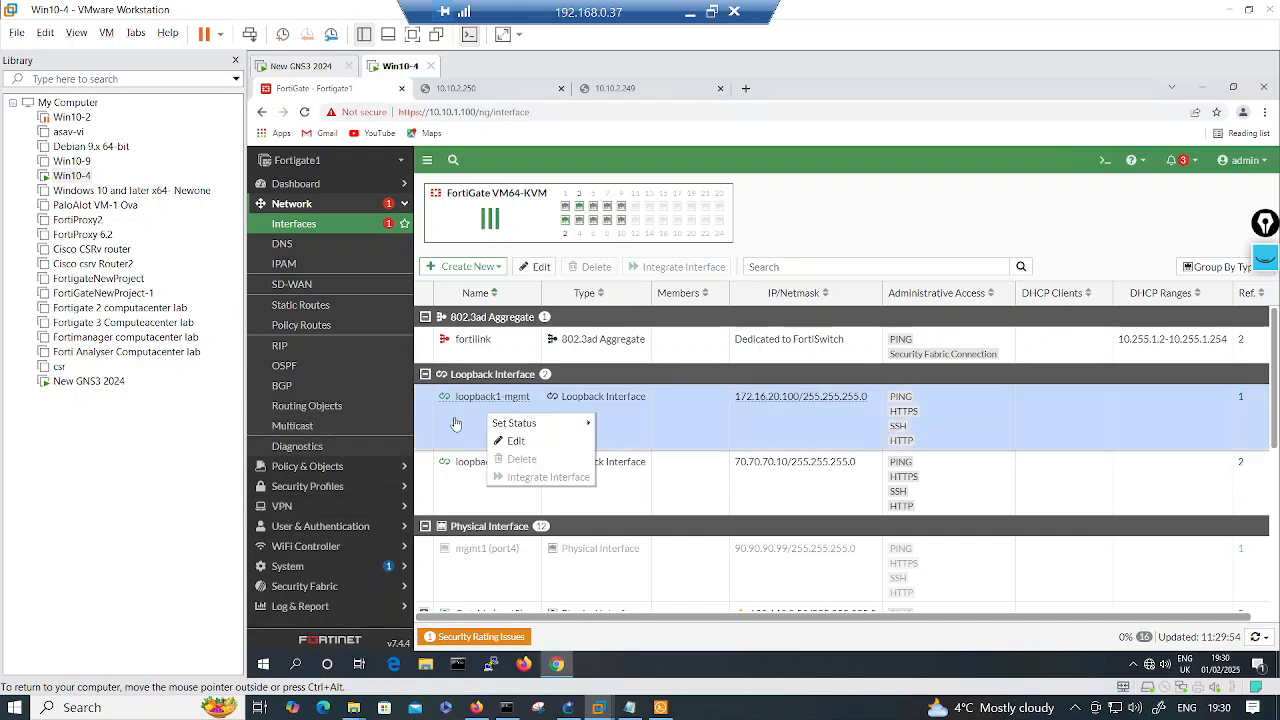
{"action": "left_click", "coordinate": [449, 427]}
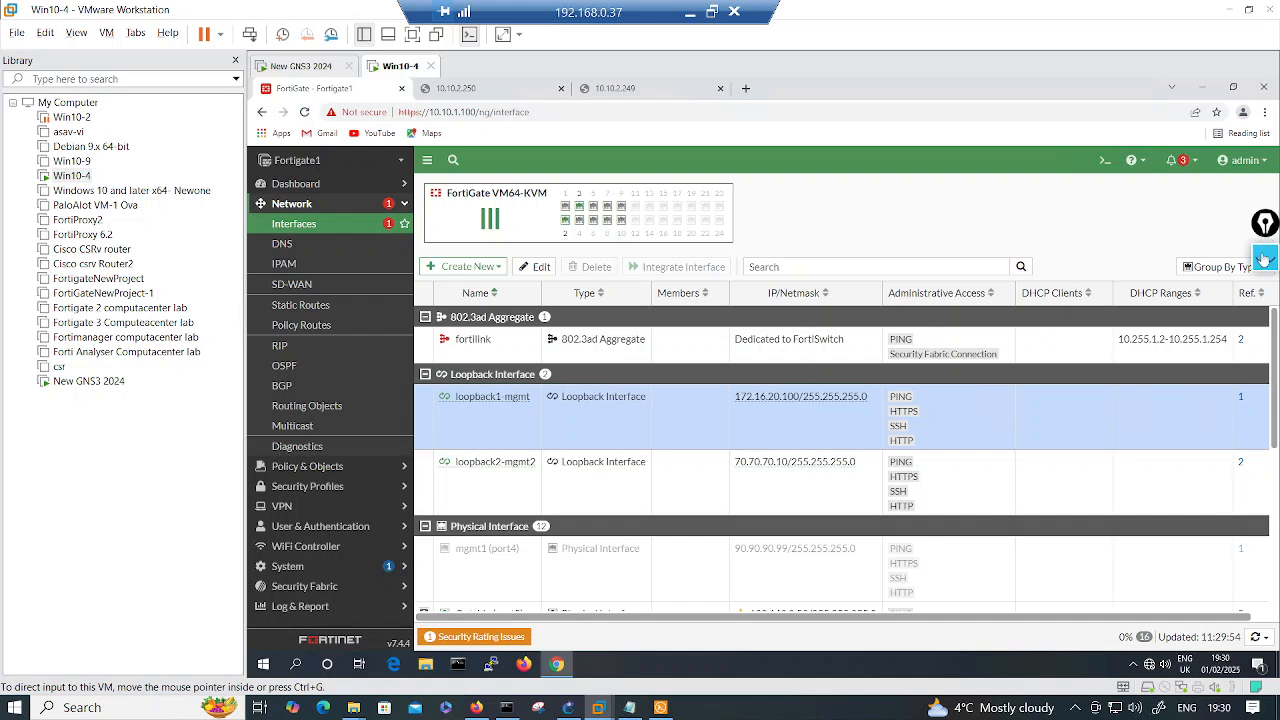
{"action": "left_click", "coordinate": [1266, 259]}
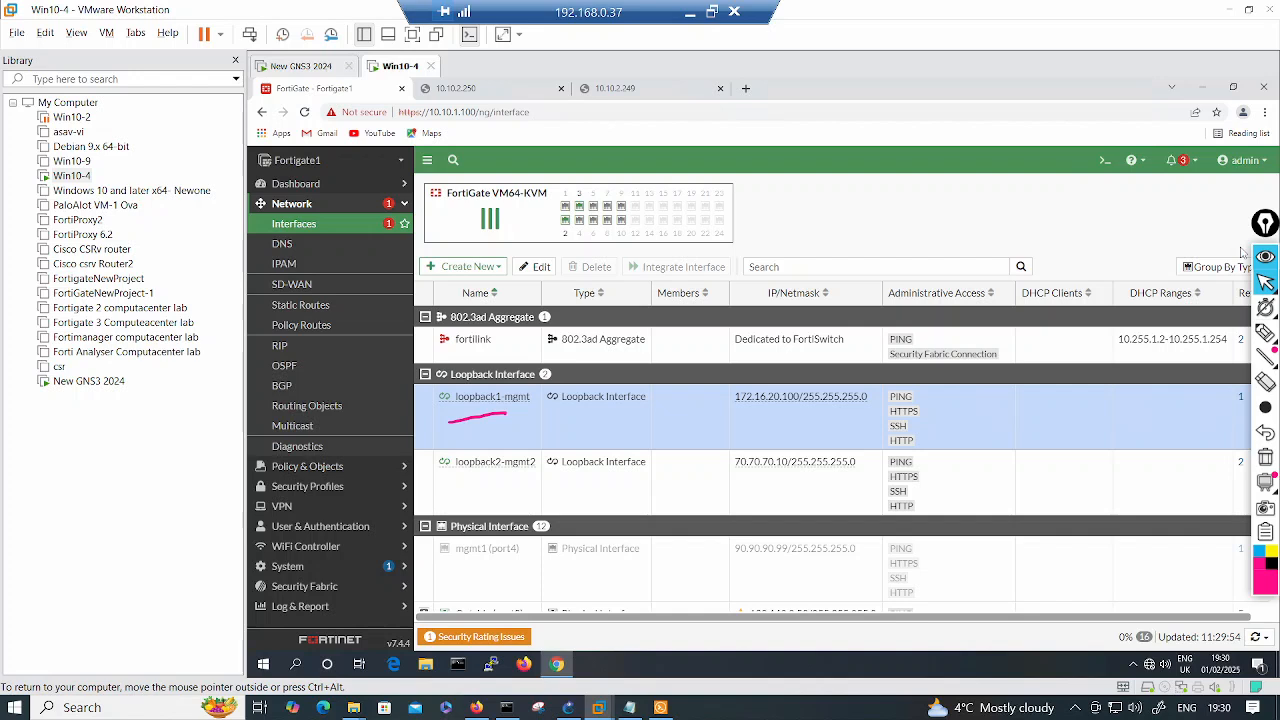
{"action": "left_click", "coordinate": [1266, 333]}
{"action": "left_click_drag", "start_coordinate": [488, 420], "coordinate": [523, 407]}
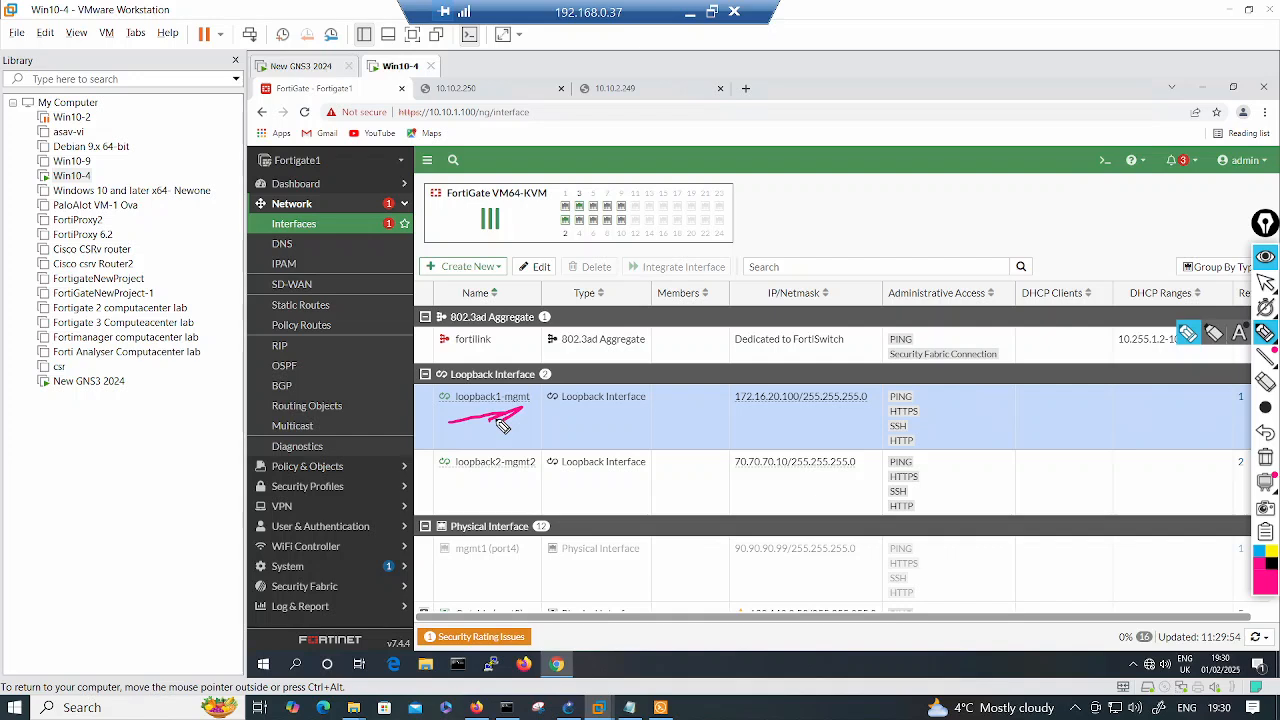
{"action": "left_click", "coordinate": [1266, 257]}
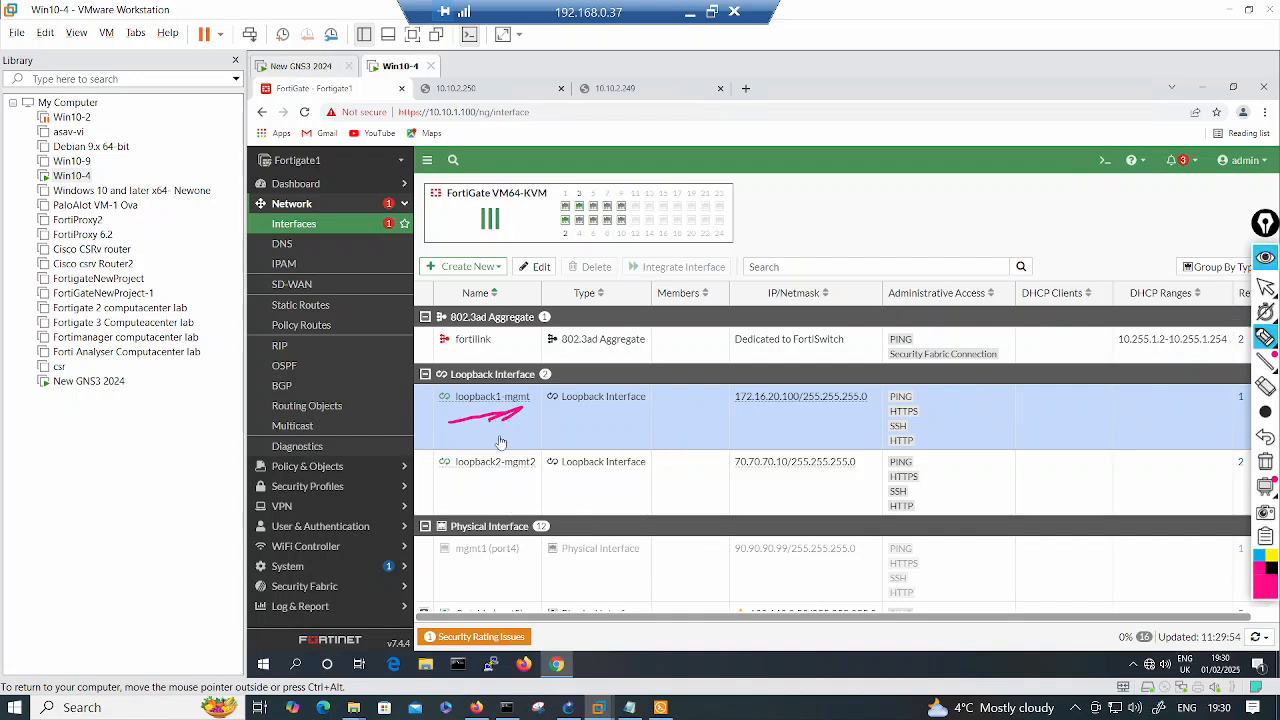
{"action": "right_click", "coordinate": [501, 426]}
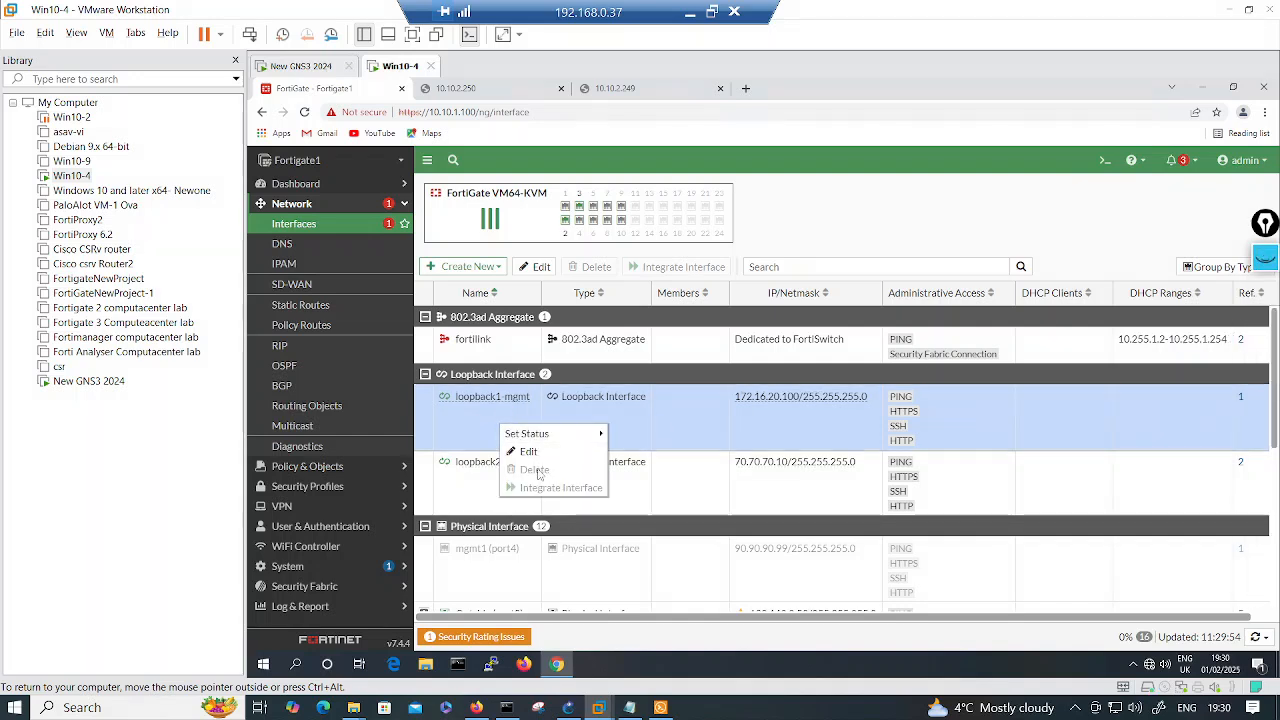
{"action": "left_click_drag", "start_coordinate": [586, 619], "coordinate": [695, 640]}
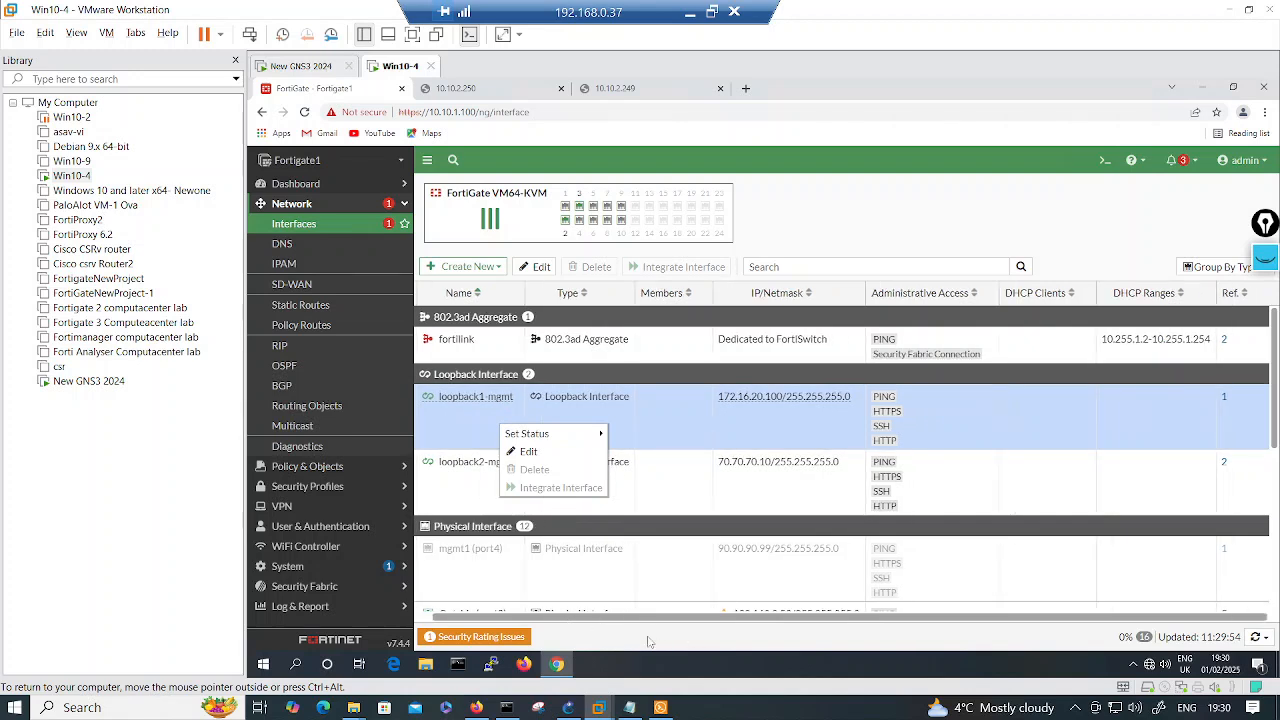
{"action": "left_click", "coordinate": [453, 426]}
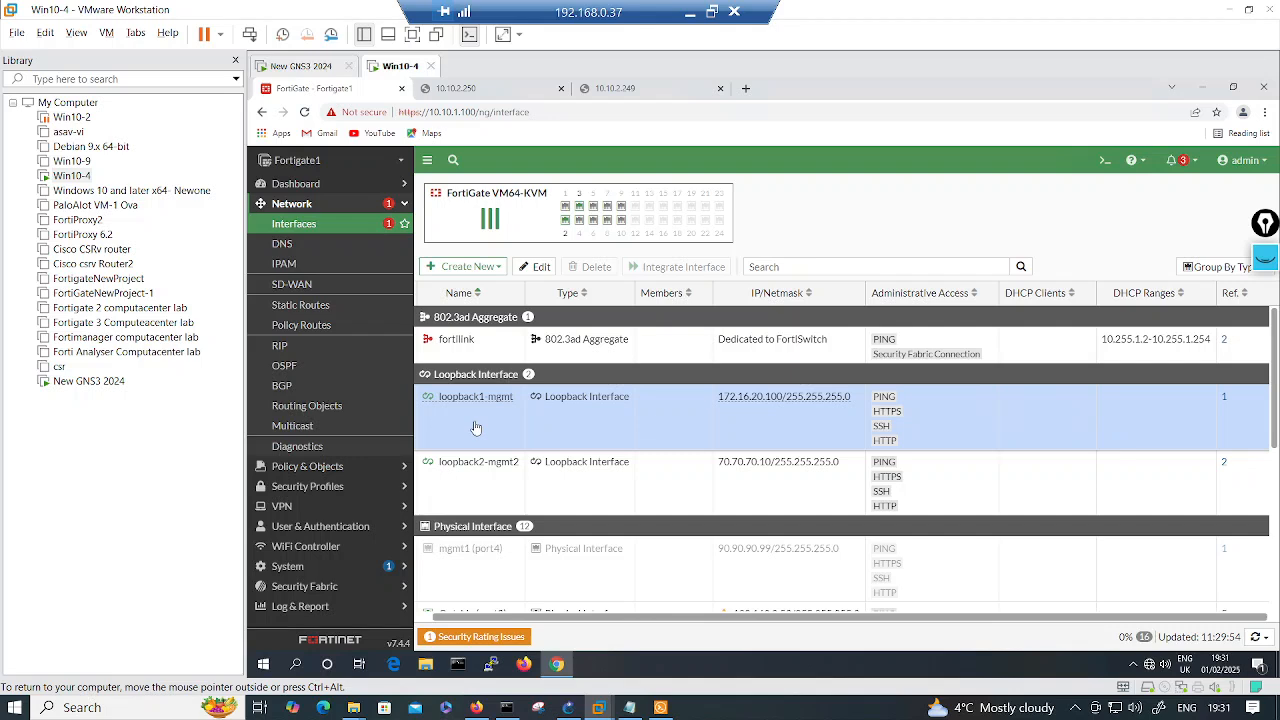
Step: Inspect the references of the loopback1-mgmt interface and show its referencing address object in the address list
{"action": "left_click", "coordinate": [1225, 400]}
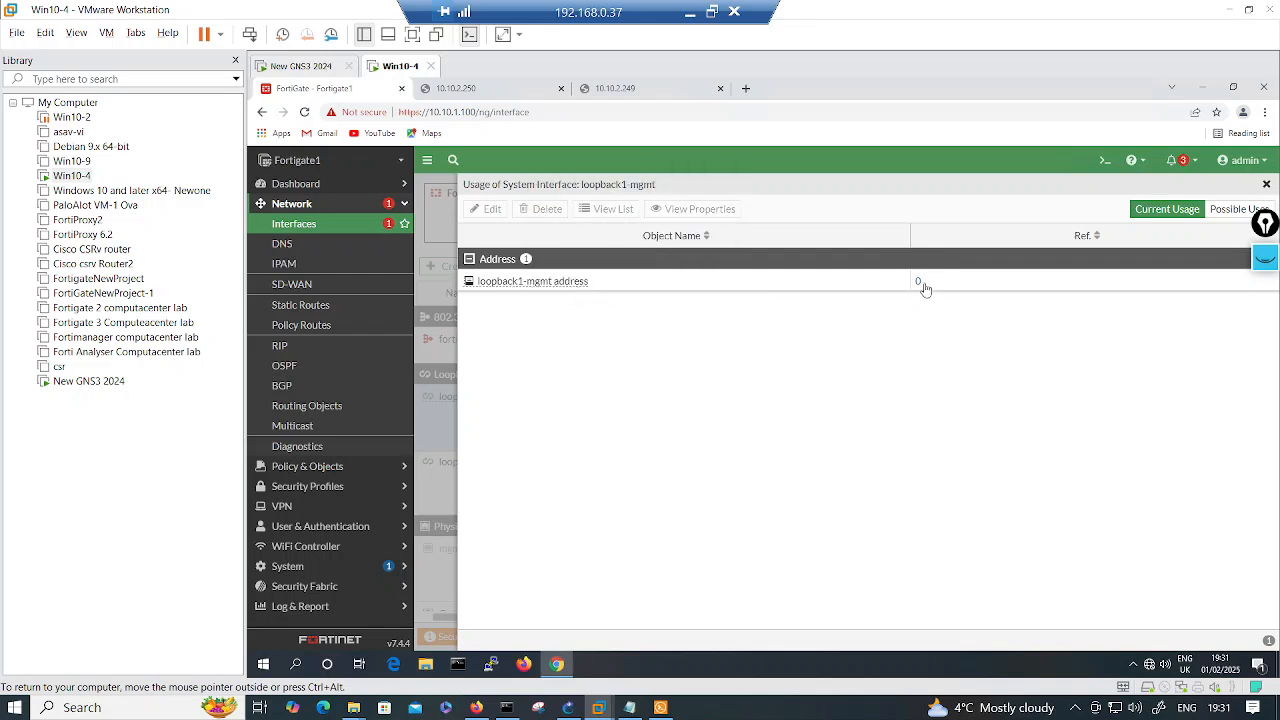
{"action": "right_click", "coordinate": [581, 286]}
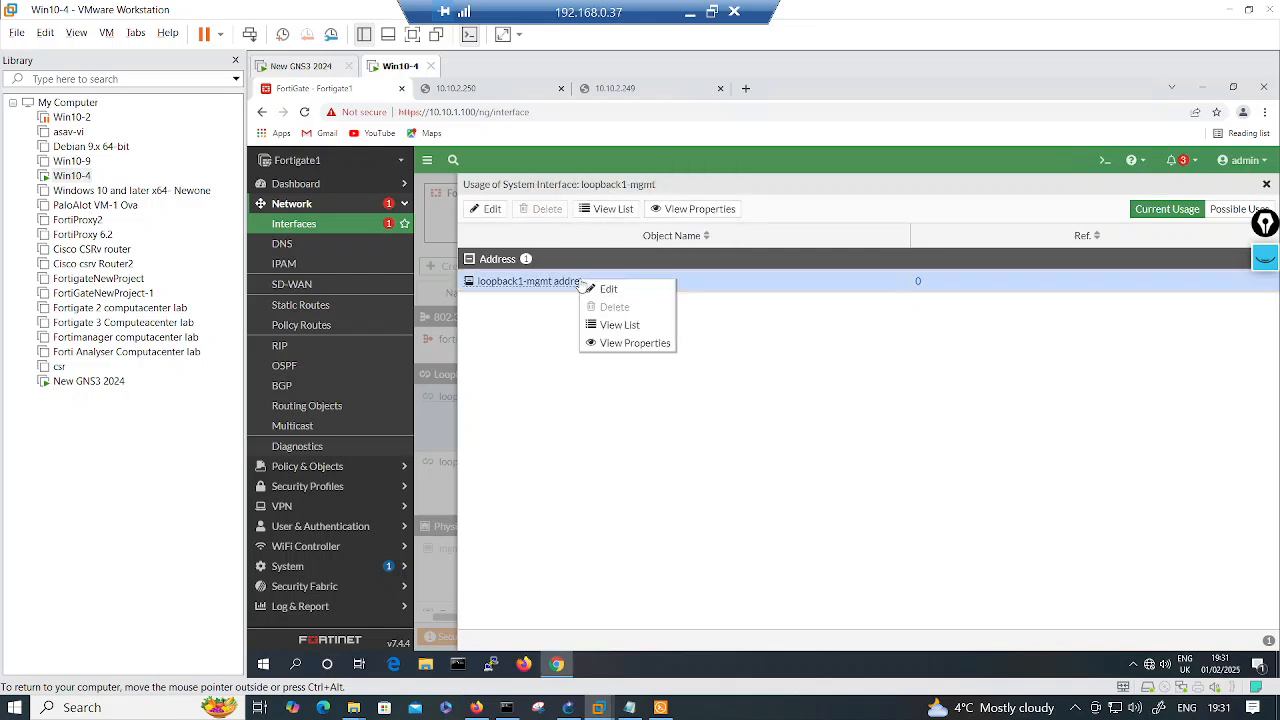
{"action": "left_click", "coordinate": [774, 321]}
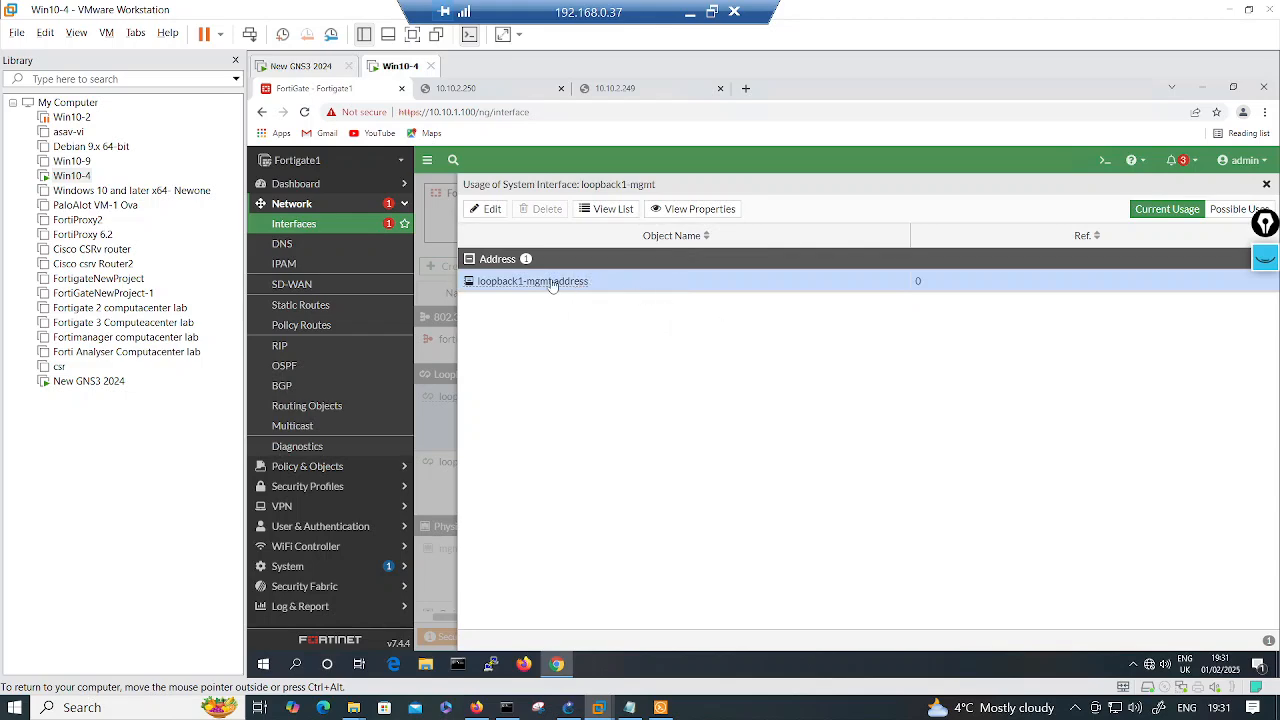
{"action": "right_click", "coordinate": [551, 285]}
{"action": "left_click", "coordinate": [588, 325]}
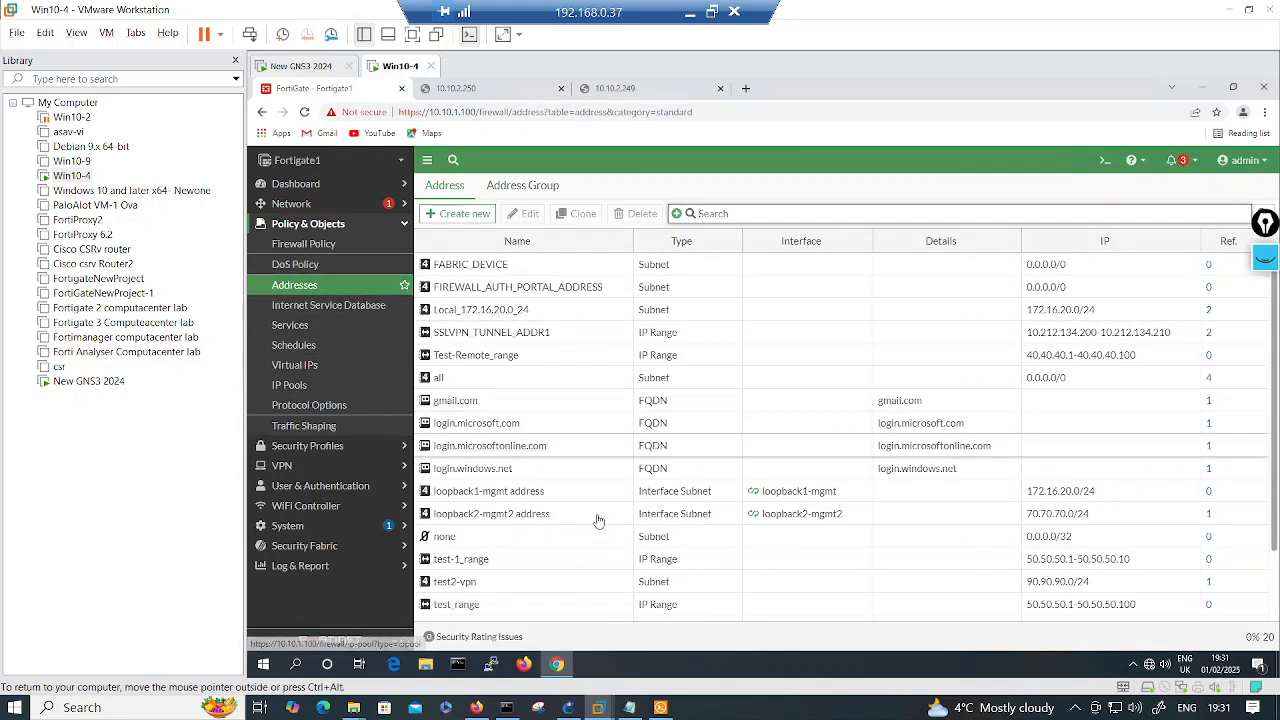
Step: Delete the loopback1-mgmt address object from the firewall addresses
{"action": "left_click", "coordinate": [566, 496]}
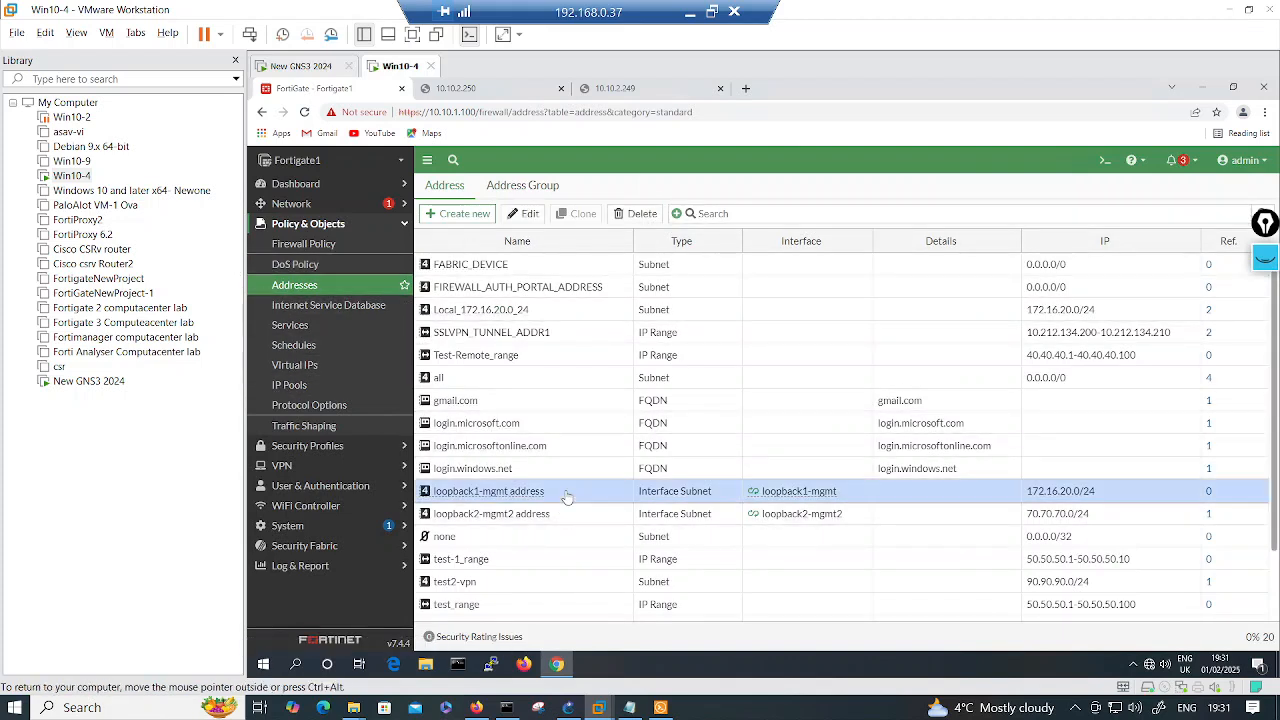
{"action": "right_click", "coordinate": [566, 493]}
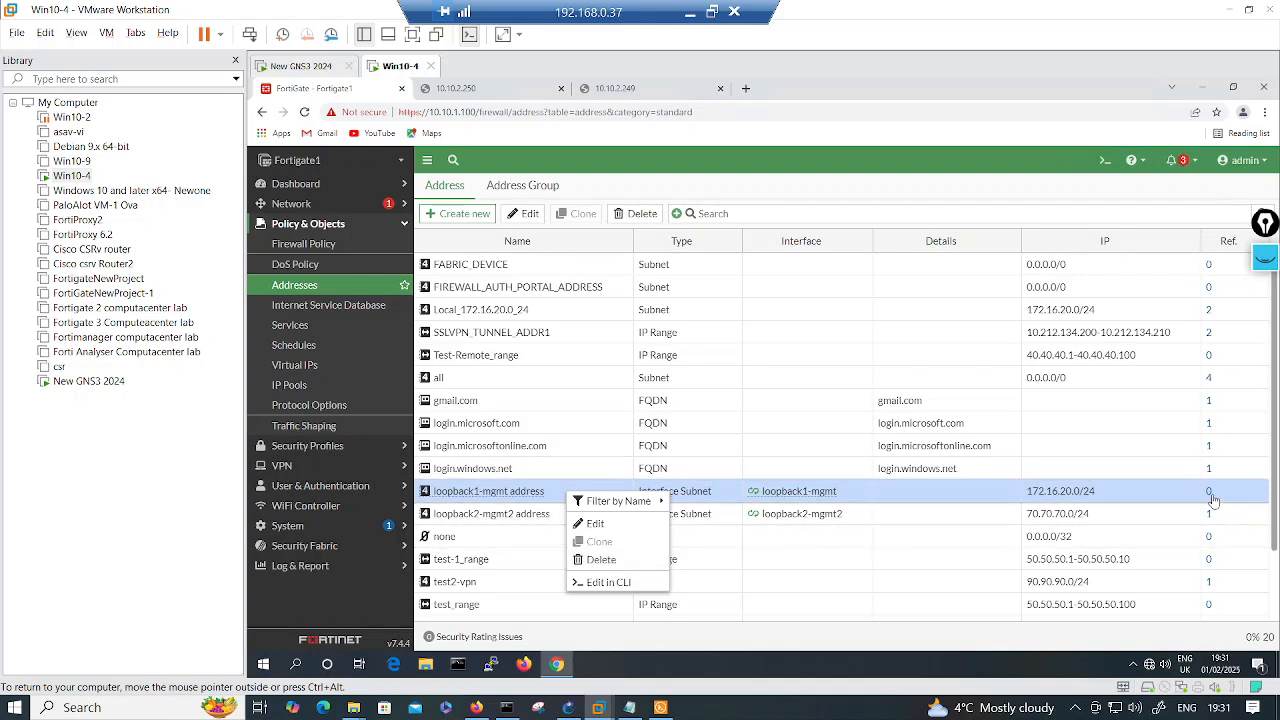
{"action": "left_click", "coordinate": [604, 563]}
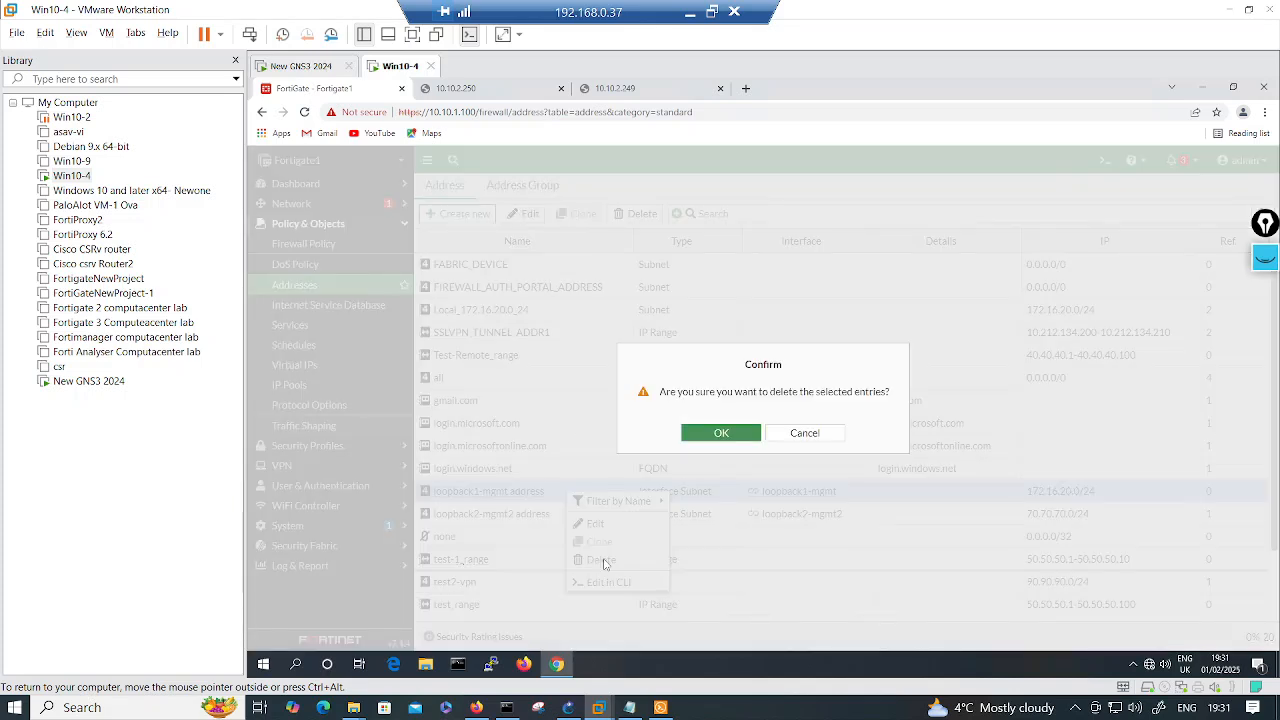
{"action": "left_click", "coordinate": [722, 434]}
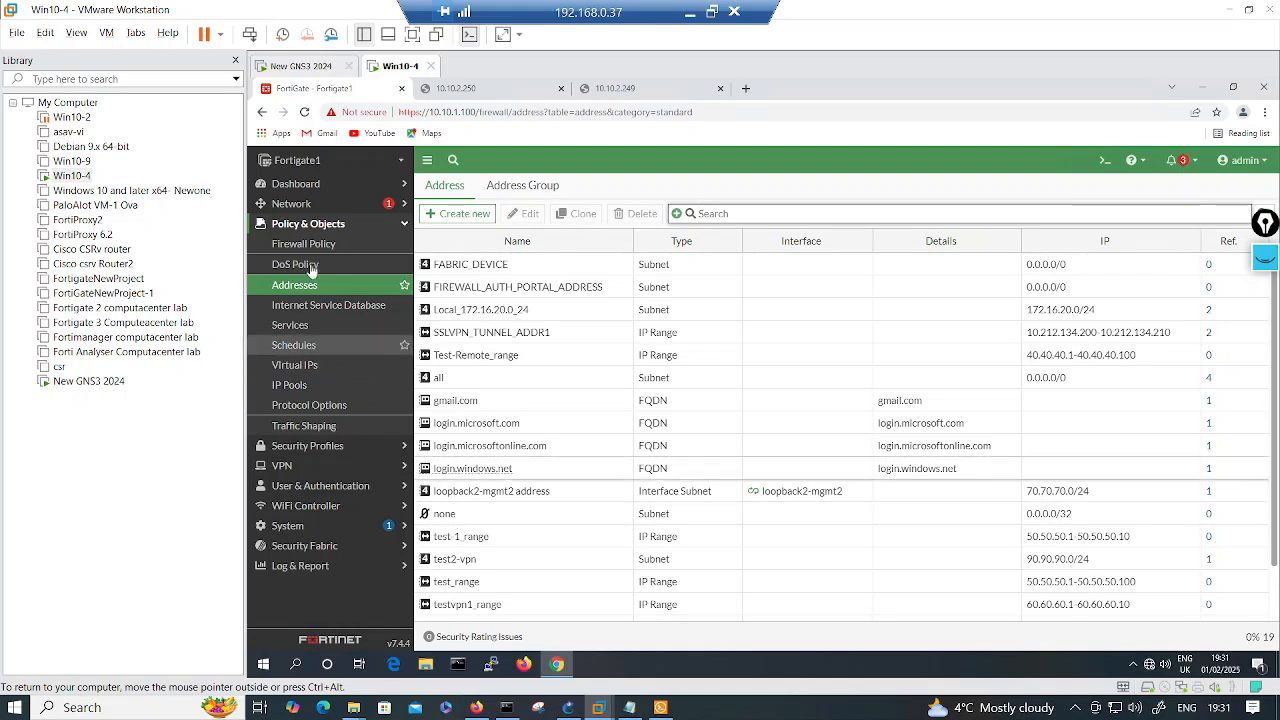
Step: Return to the network interfaces and delete the loopback1-mgmt loopback interface
{"action": "left_click", "coordinate": [295, 208]}
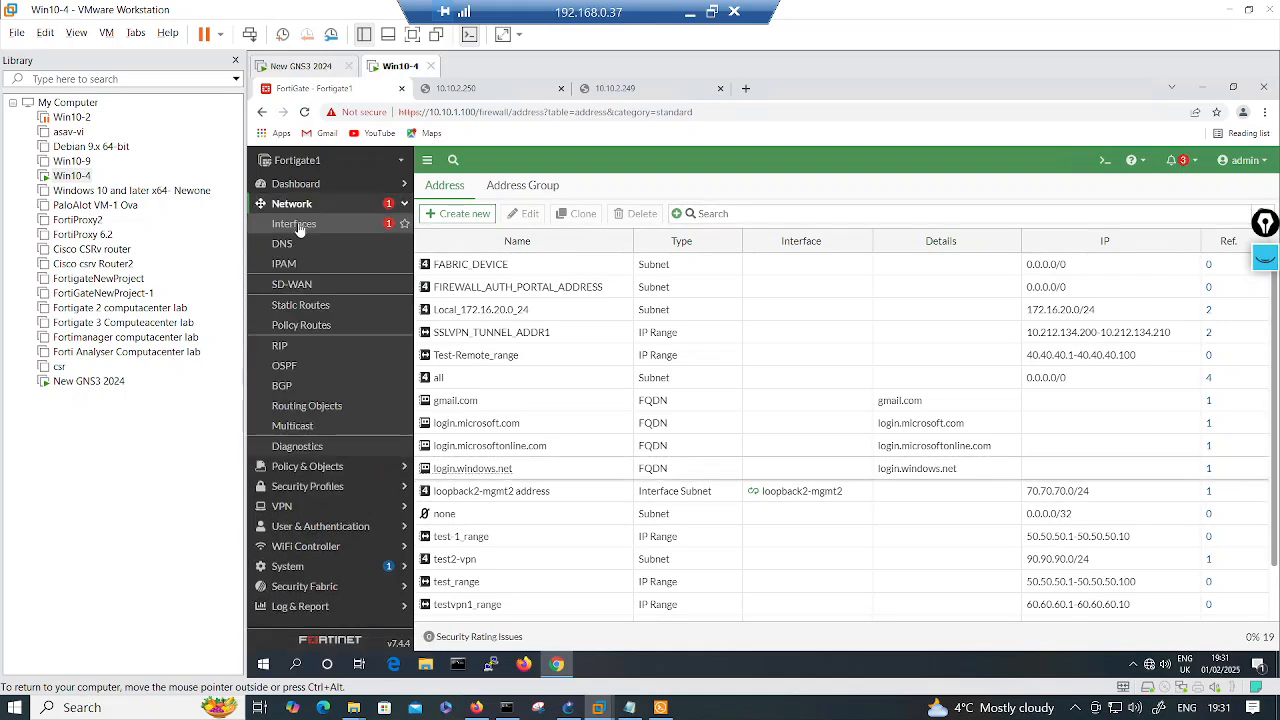
{"action": "left_click", "coordinate": [298, 228]}
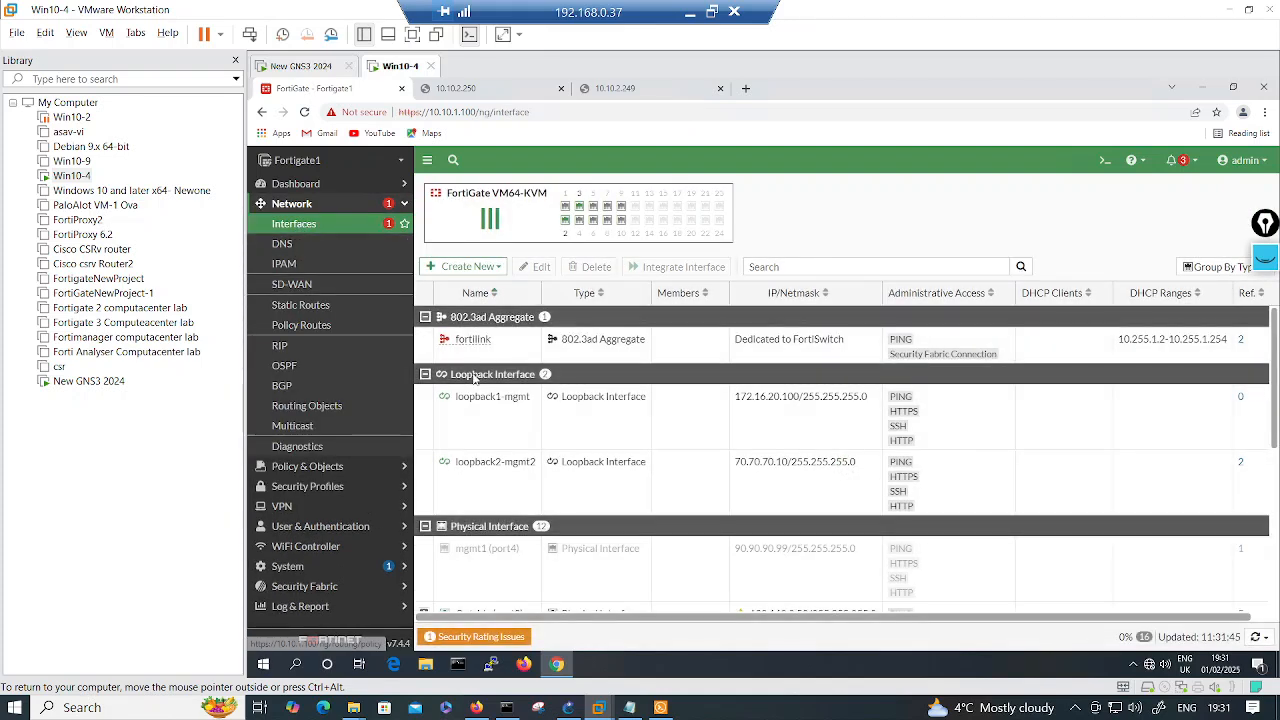
{"action": "left_click", "coordinate": [488, 423]}
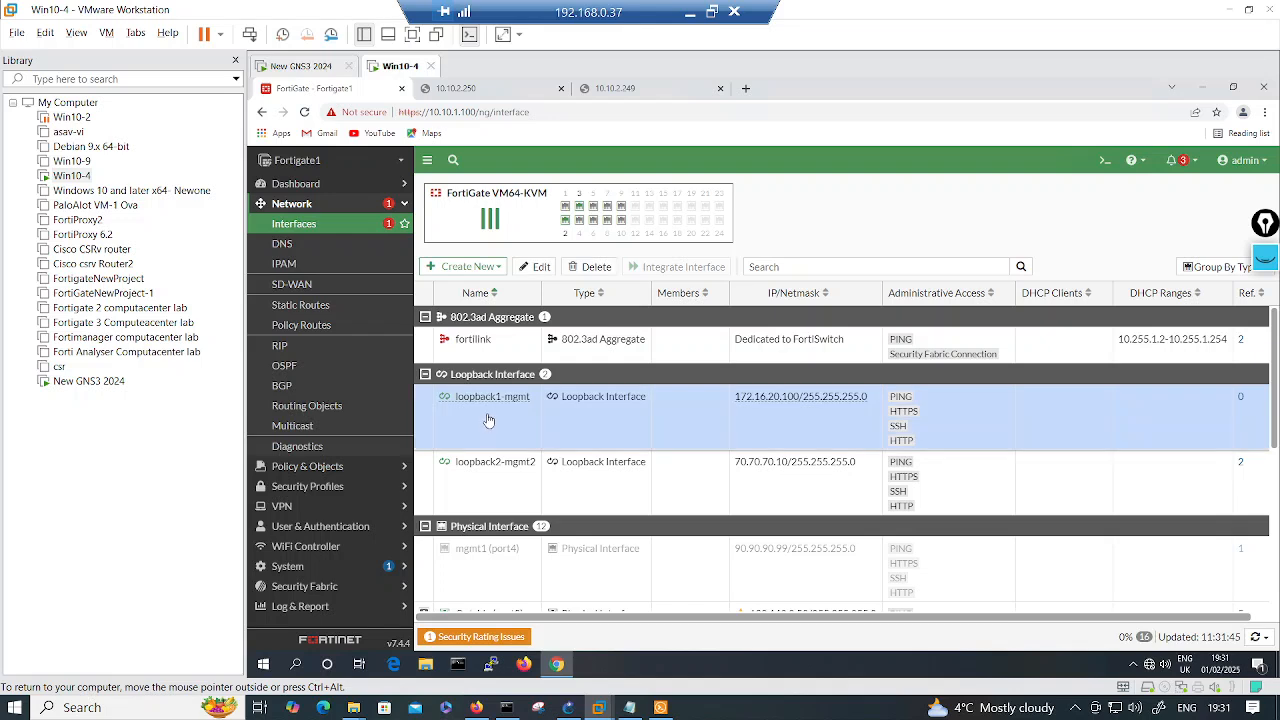
{"action": "right_click", "coordinate": [488, 420]}
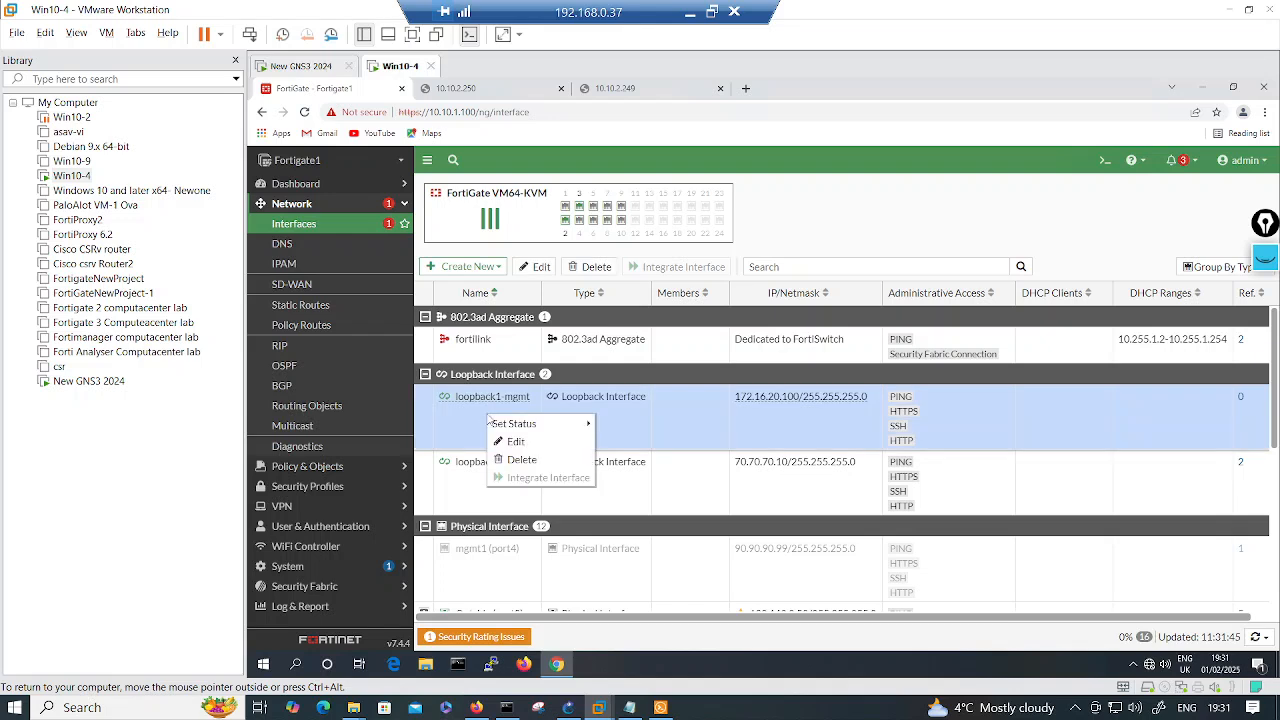
{"action": "left_click", "coordinate": [521, 460]}
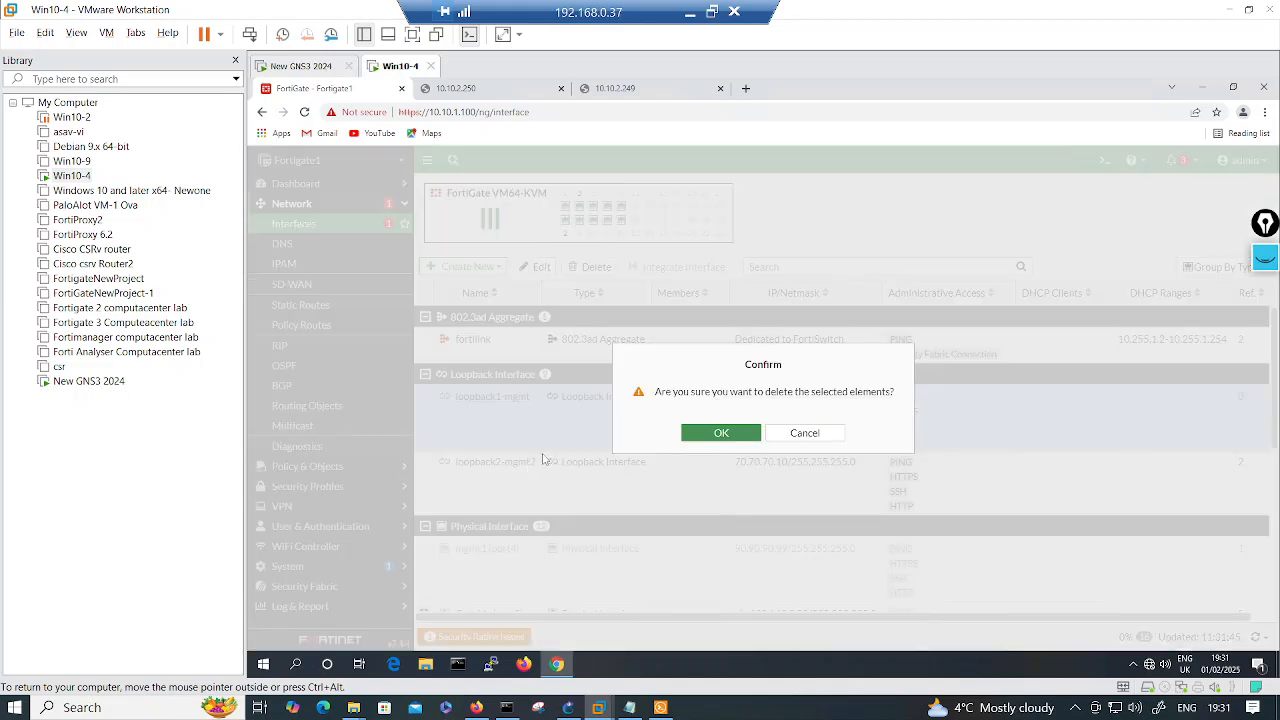
{"action": "left_click", "coordinate": [688, 436]}
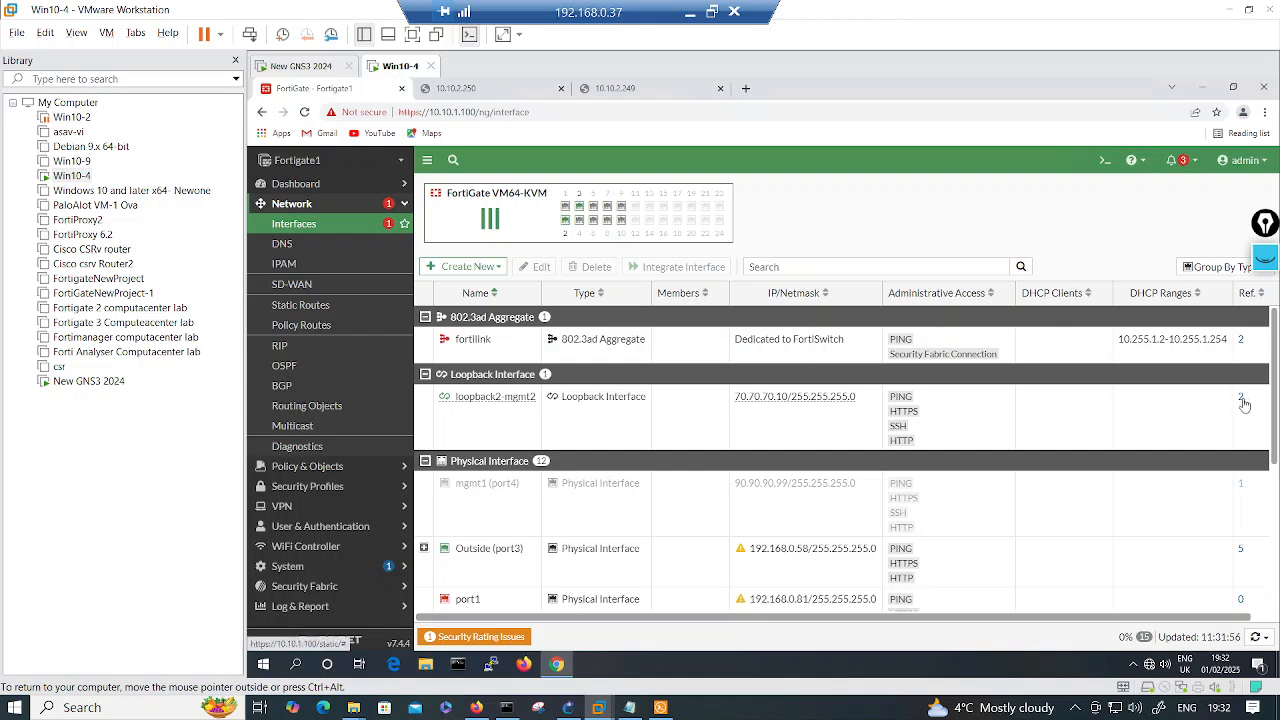
Step: Check whether the loopback2-mgmt2 interface can be deleted, and list the objects that reference it
{"action": "right_click", "coordinate": [479, 420]}
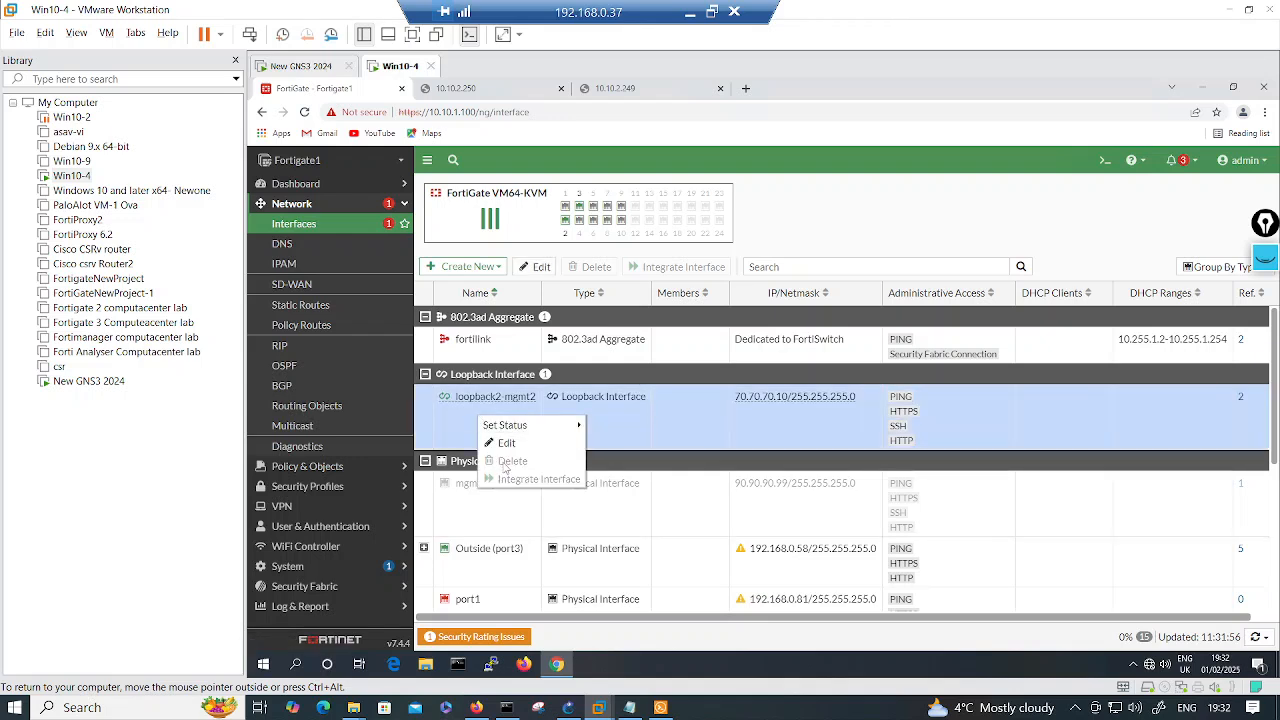
{"action": "left_click", "coordinate": [443, 437]}
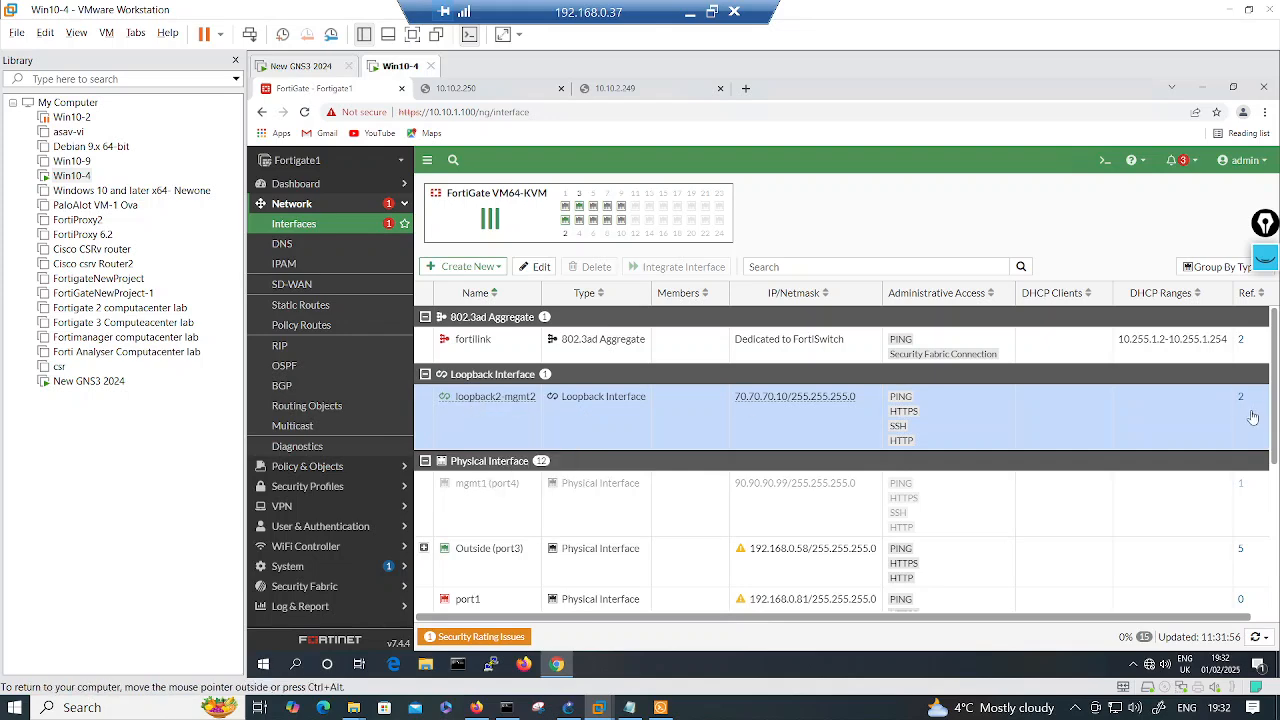
{"action": "left_click", "coordinate": [1241, 399]}
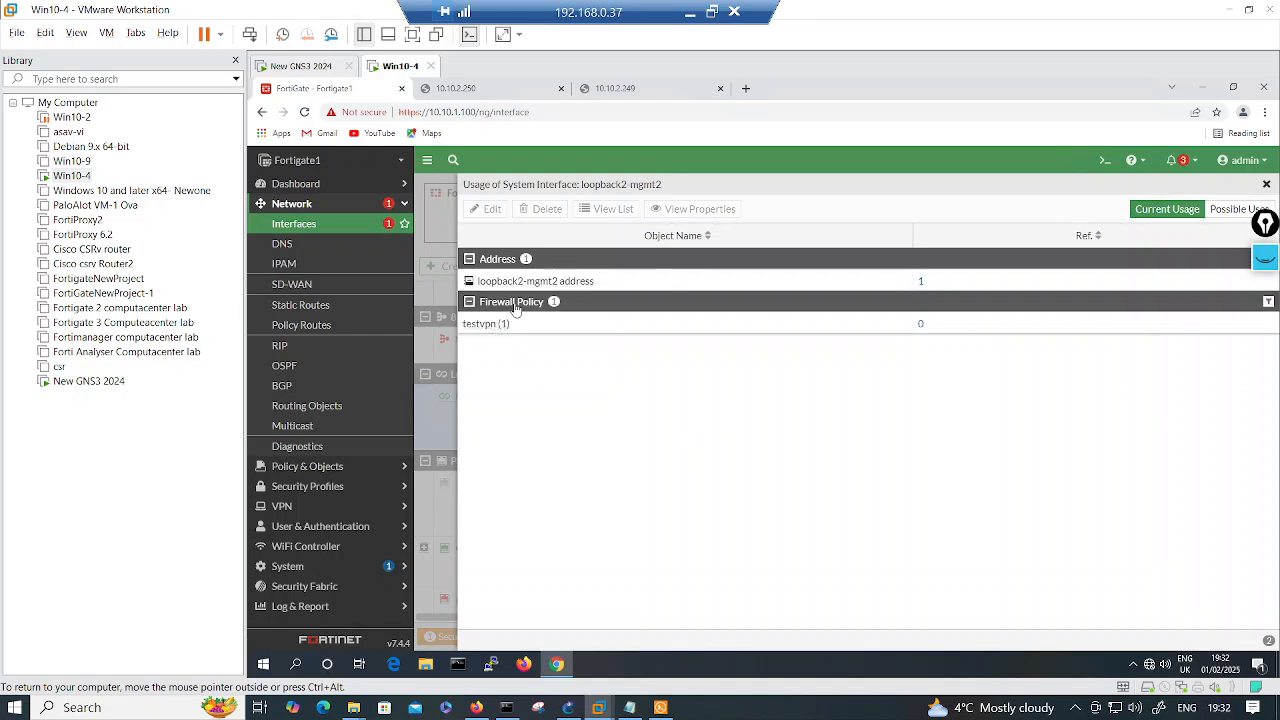
Step: Trace the references of the loopback2-mgmt2 address through the test1 IPsec phase 1 interface to the object using it
{"action": "mouse_move", "coordinate": [525, 288]}
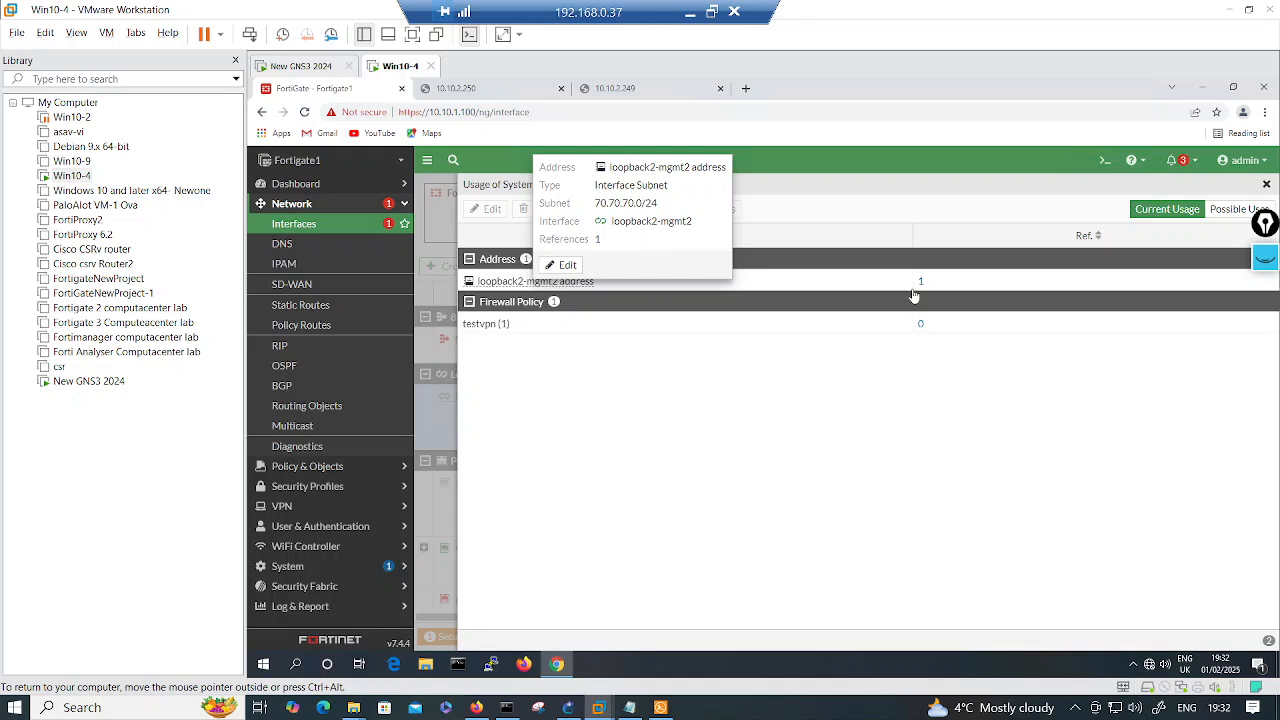
{"action": "right_click", "coordinate": [618, 282]}
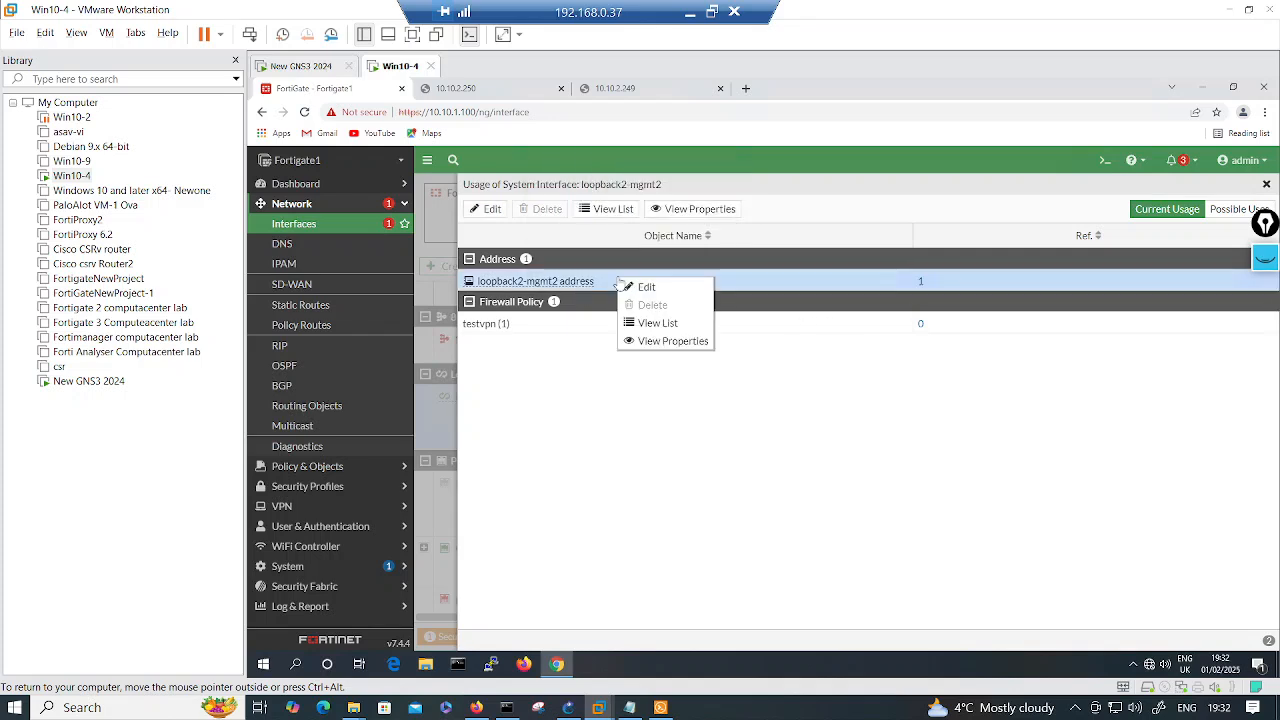
{"action": "left_click", "coordinate": [923, 285]}
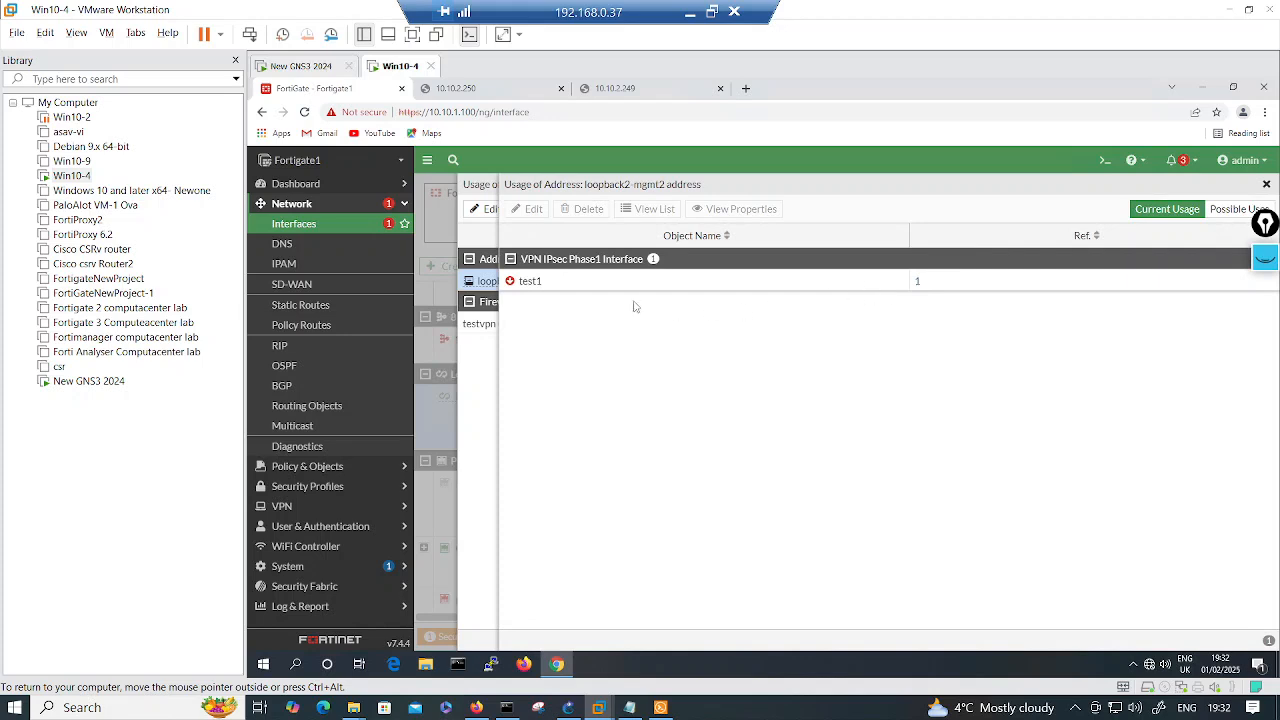
{"action": "right_click", "coordinate": [539, 285]}
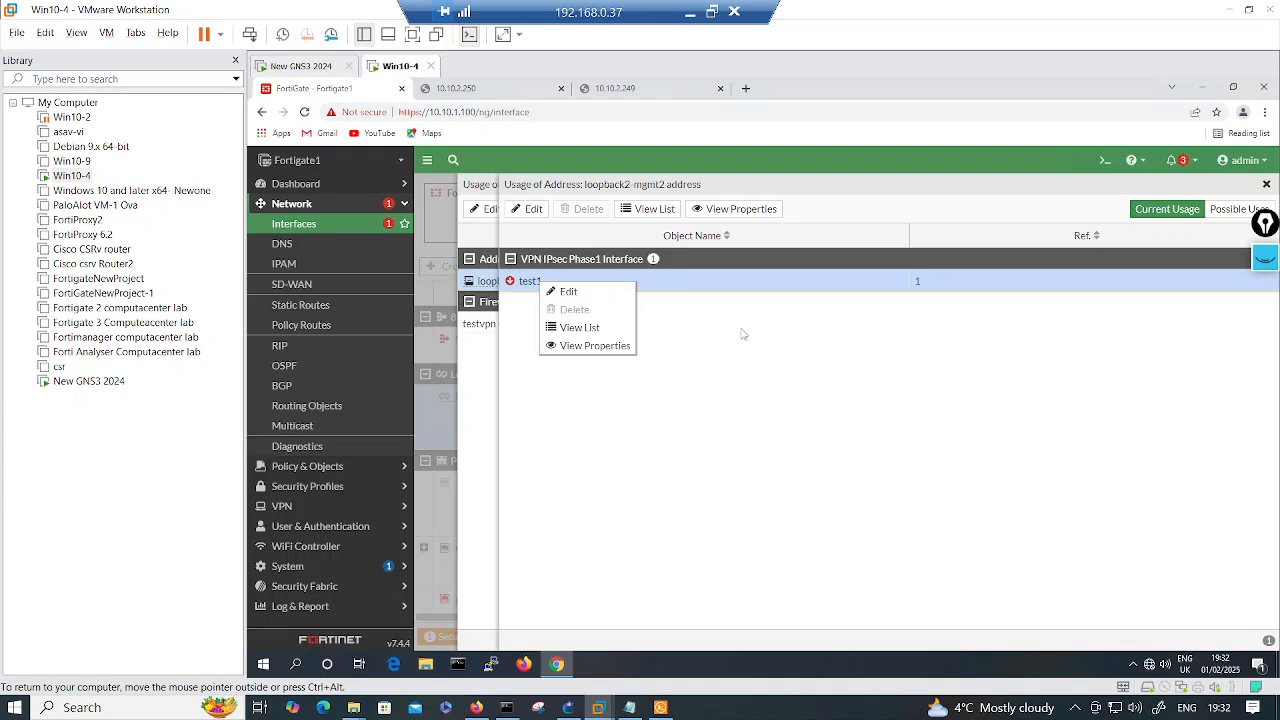
{"action": "left_click", "coordinate": [926, 284]}
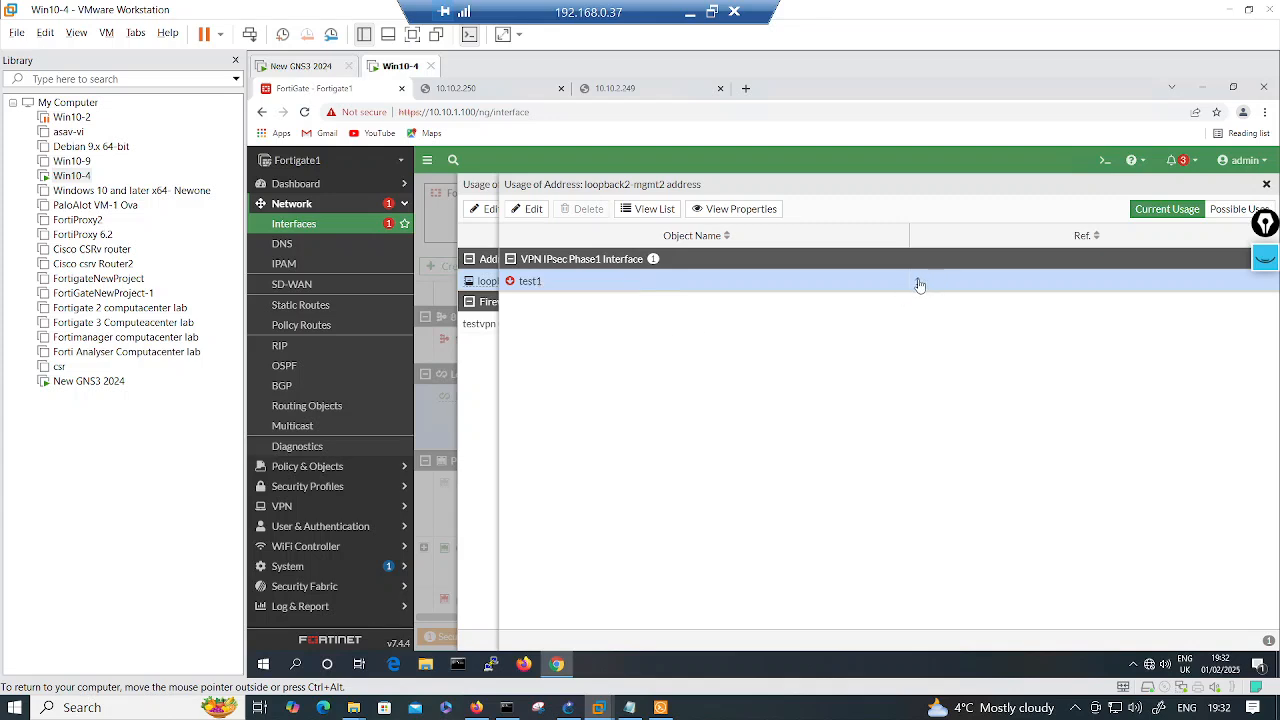
{"action": "left_click", "coordinate": [920, 285]}
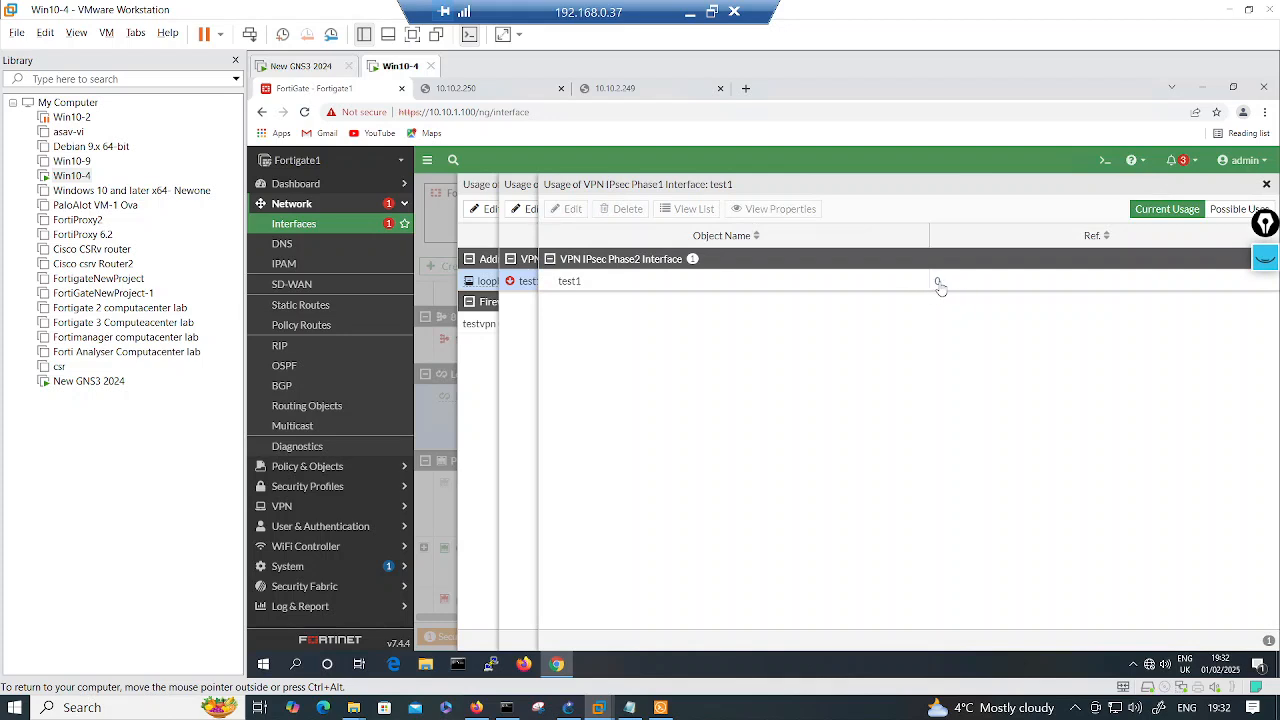
Step: Delete the test1 IPsec phase 2 interface and close the usage views to return to the interface list
{"action": "right_click", "coordinate": [588, 285]}
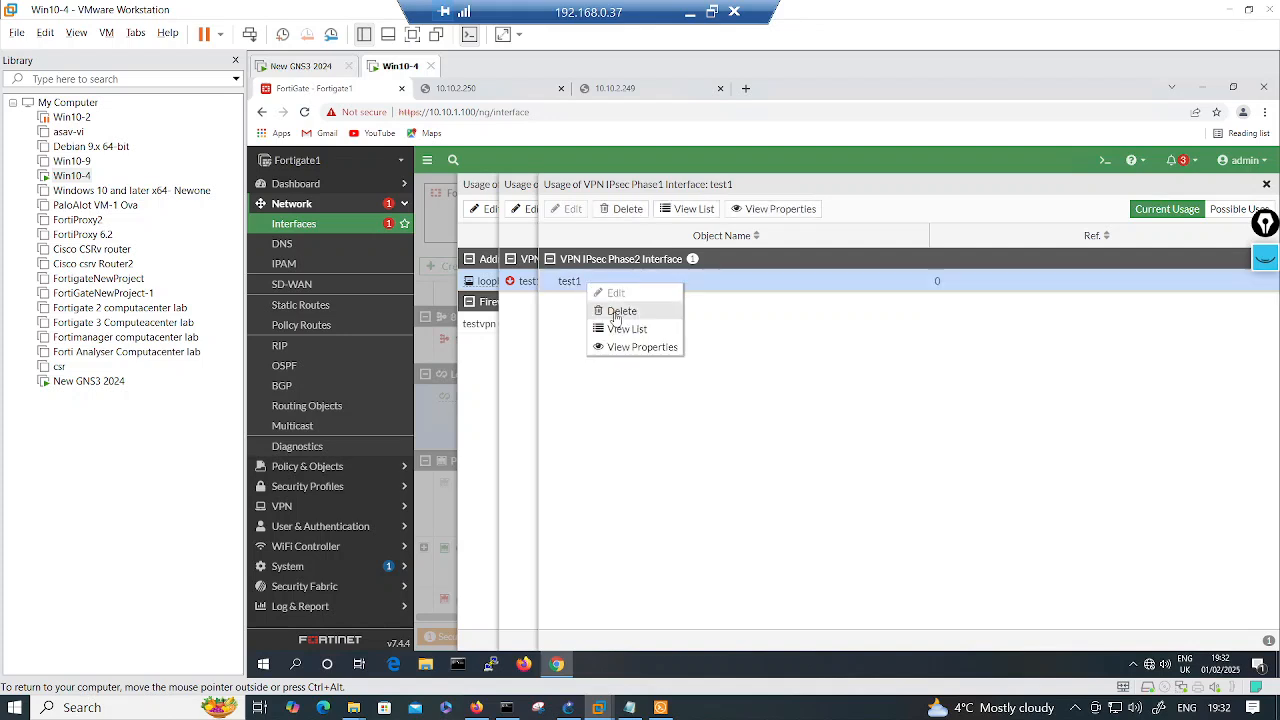
{"action": "left_click", "coordinate": [616, 313]}
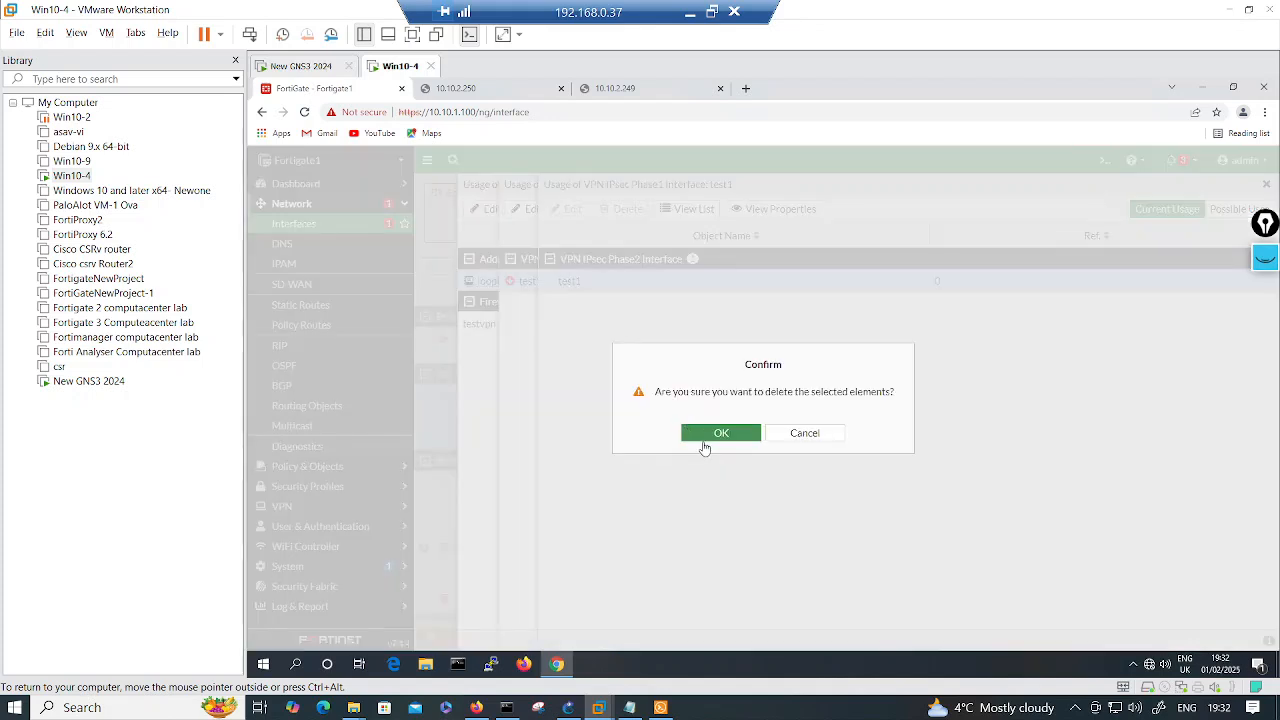
{"action": "left_click", "coordinate": [705, 437]}
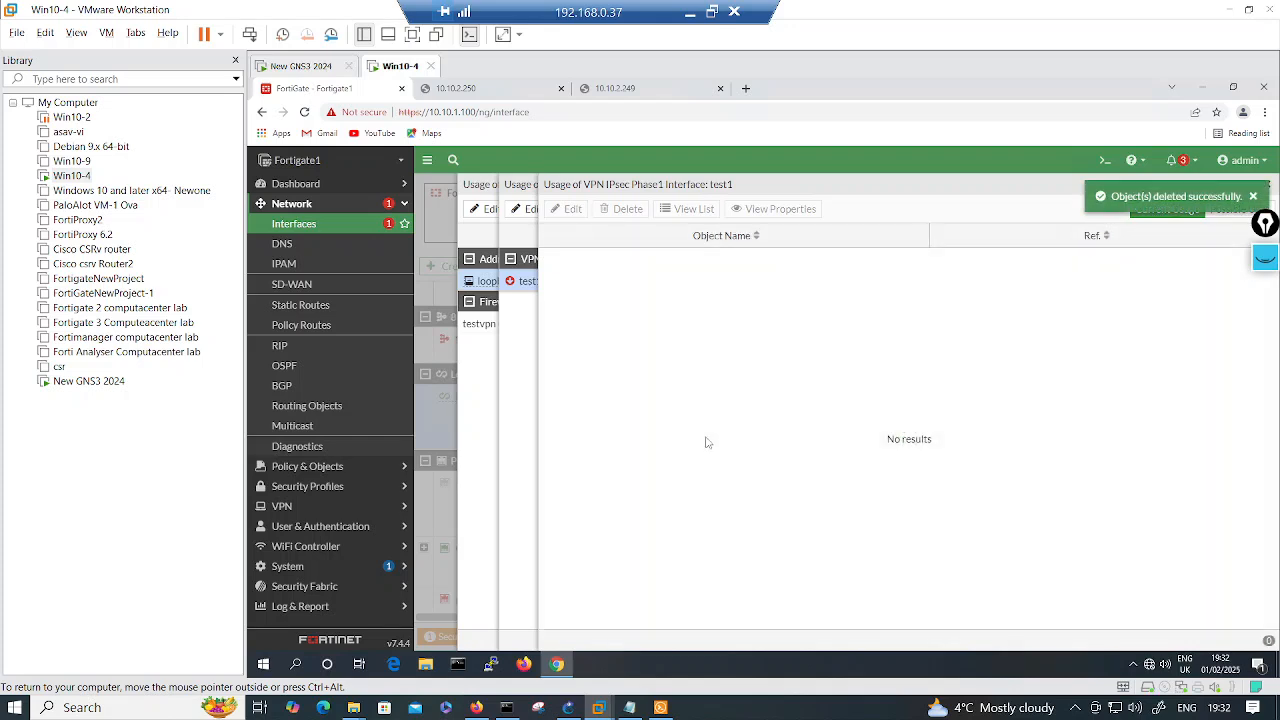
{"action": "left_click", "coordinate": [1268, 185]}
{"action": "left_click", "coordinate": [1269, 186]}
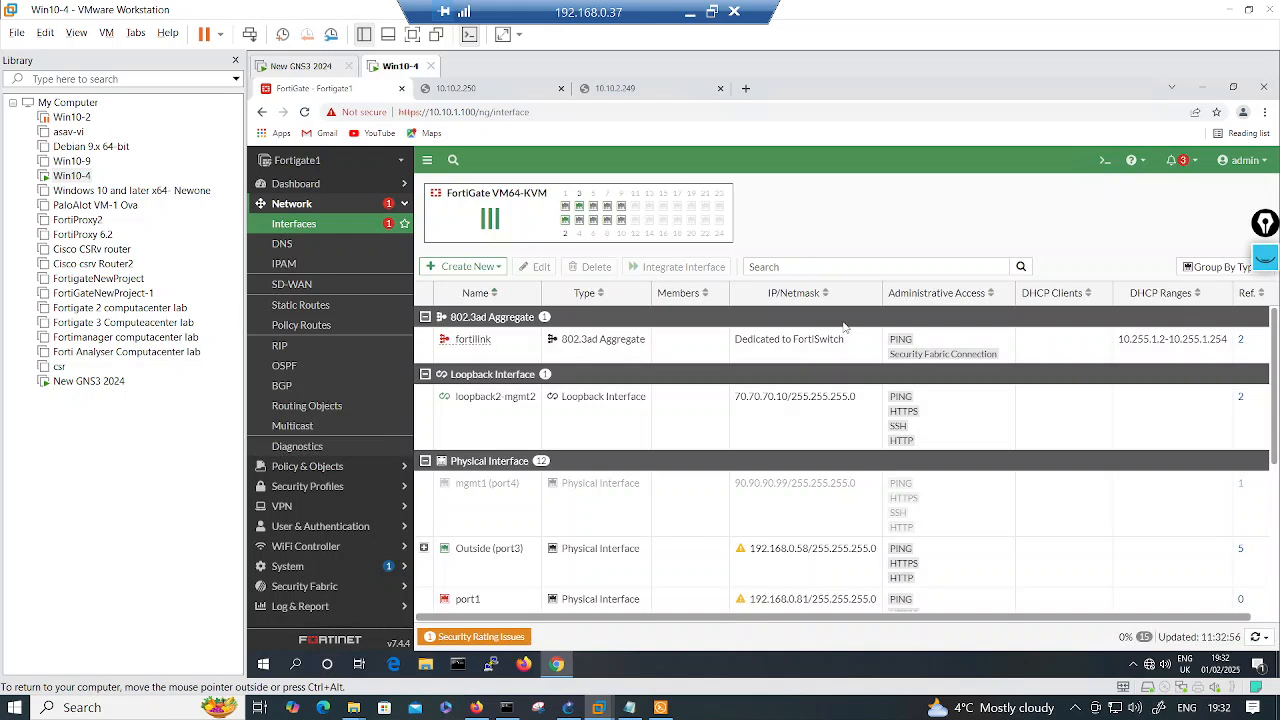
Step: Try to delete the test1 IPsec phase 1 interface that references the loopback2-mgmt2 address, and close the usage views
{"action": "left_click", "coordinate": [497, 430]}
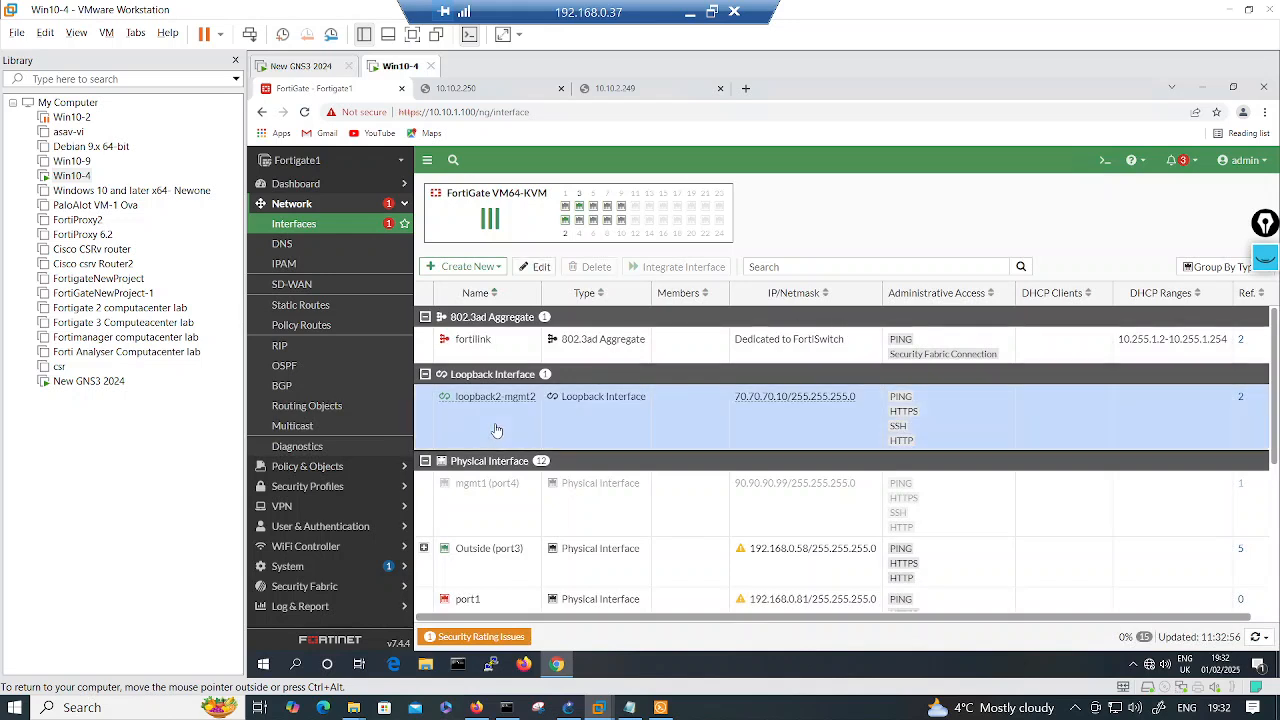
{"action": "left_click", "coordinate": [1242, 398]}
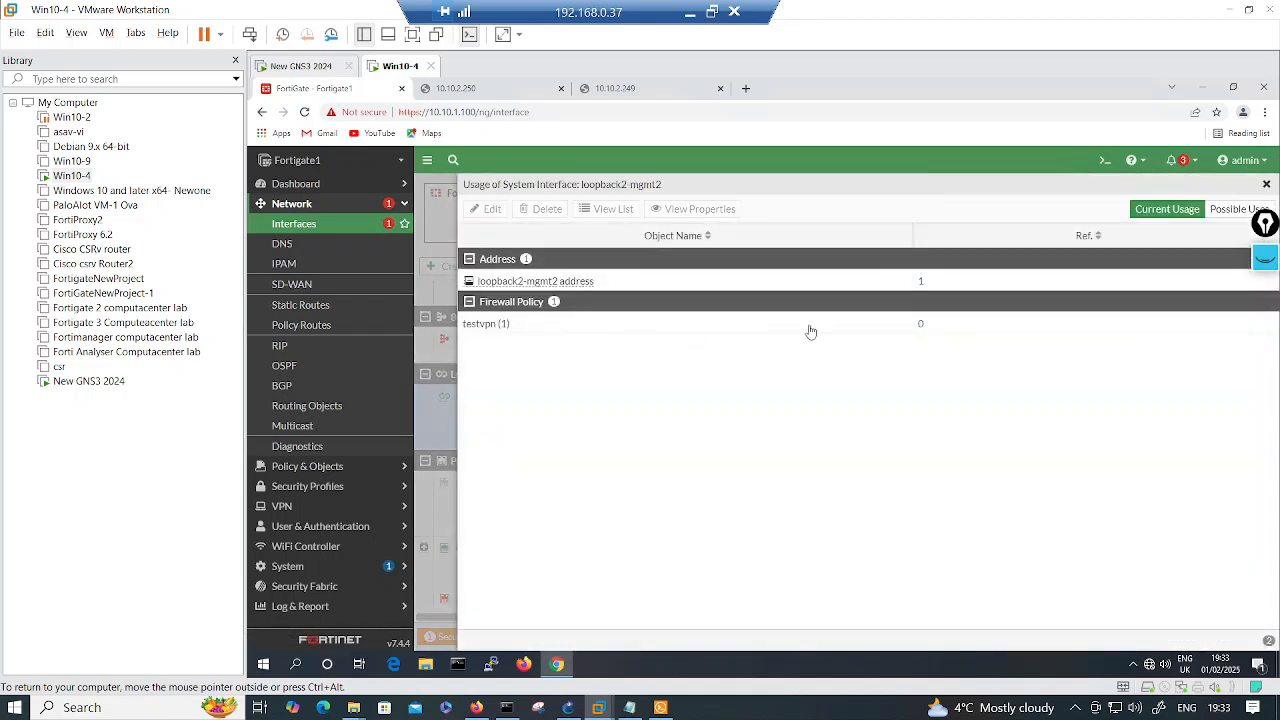
{"action": "left_click", "coordinate": [921, 284]}
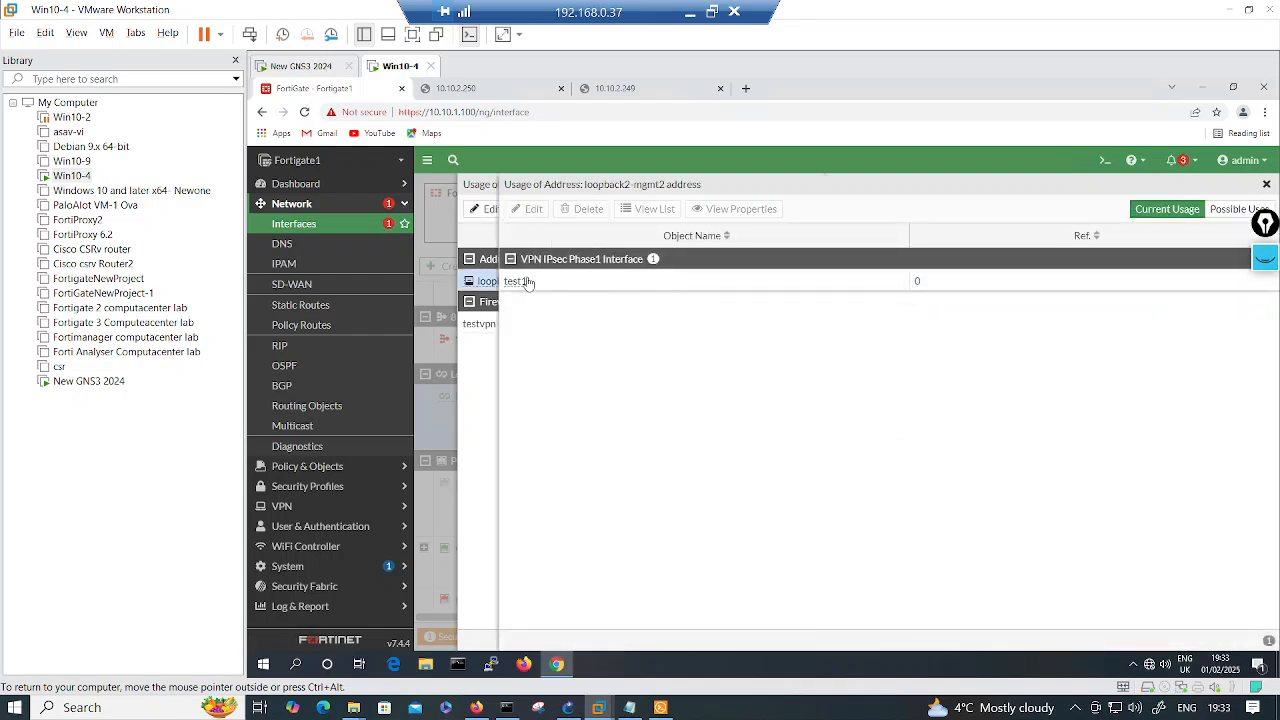
{"action": "right_click", "coordinate": [530, 285]}
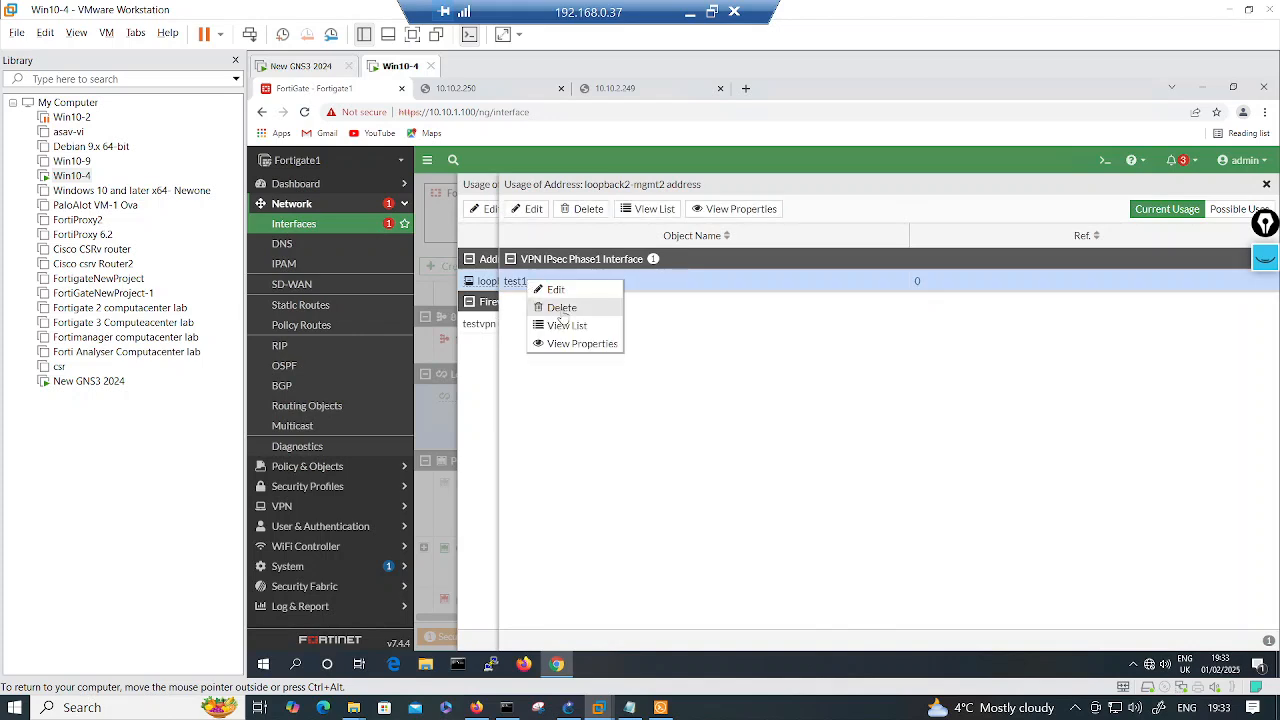
{"action": "left_click", "coordinate": [561, 308]}
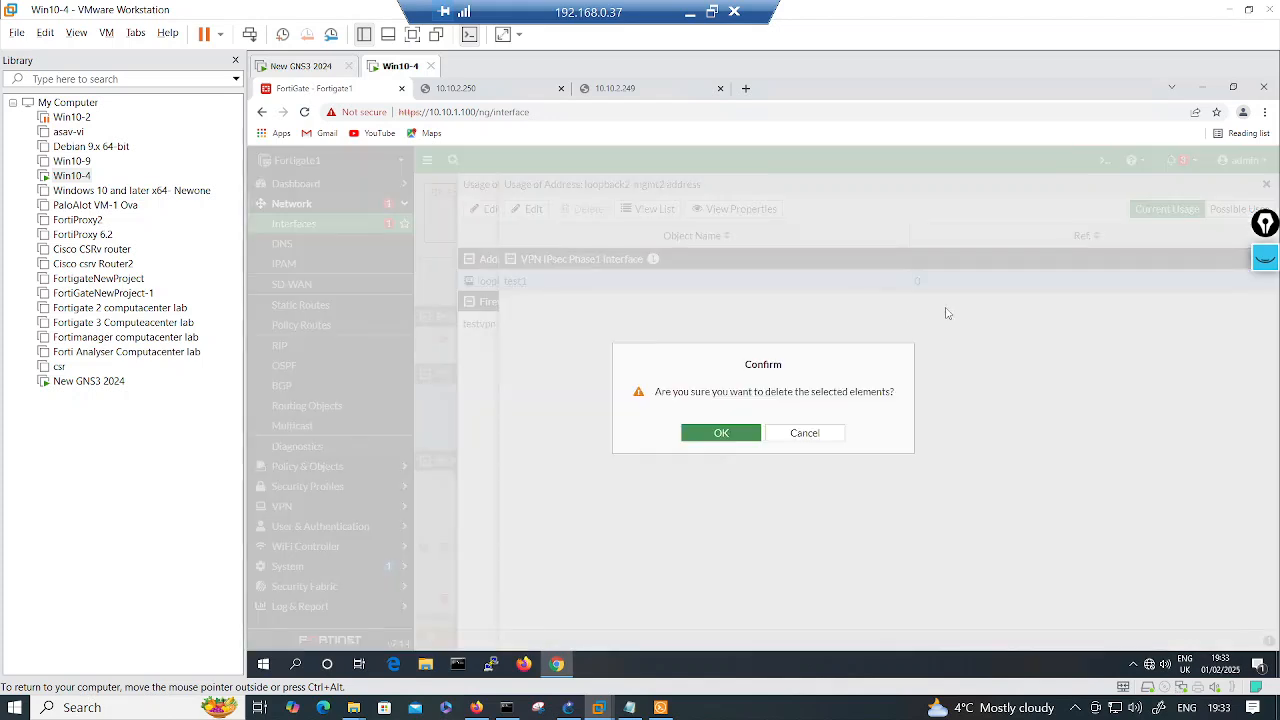
{"action": "left_click", "coordinate": [728, 435]}
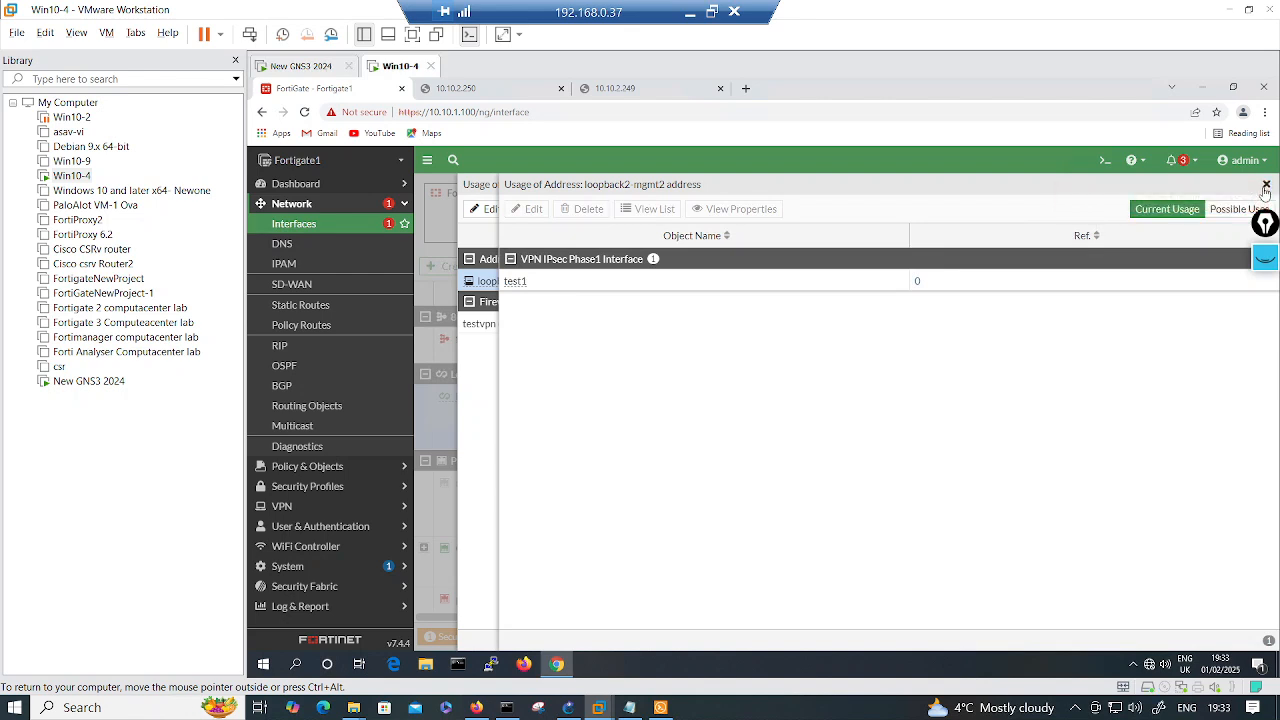
{"action": "left_click", "coordinate": [1266, 184]}
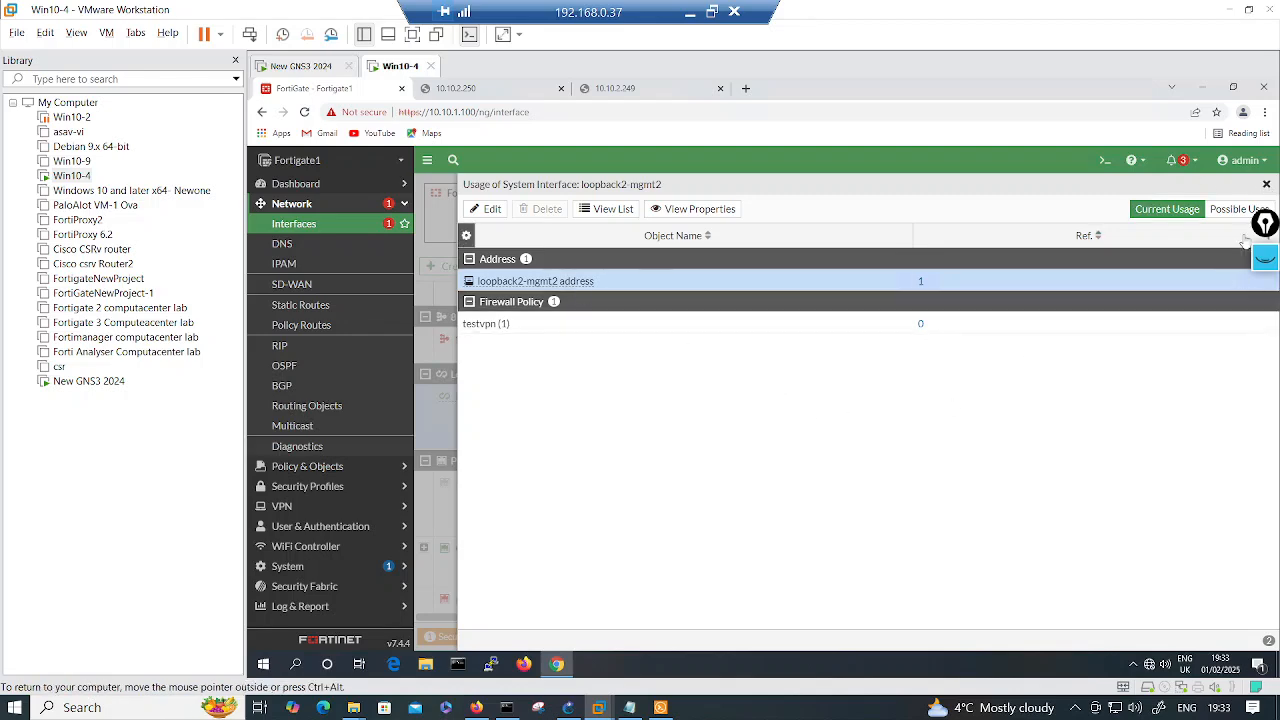
{"action": "left_click", "coordinate": [1266, 187]}
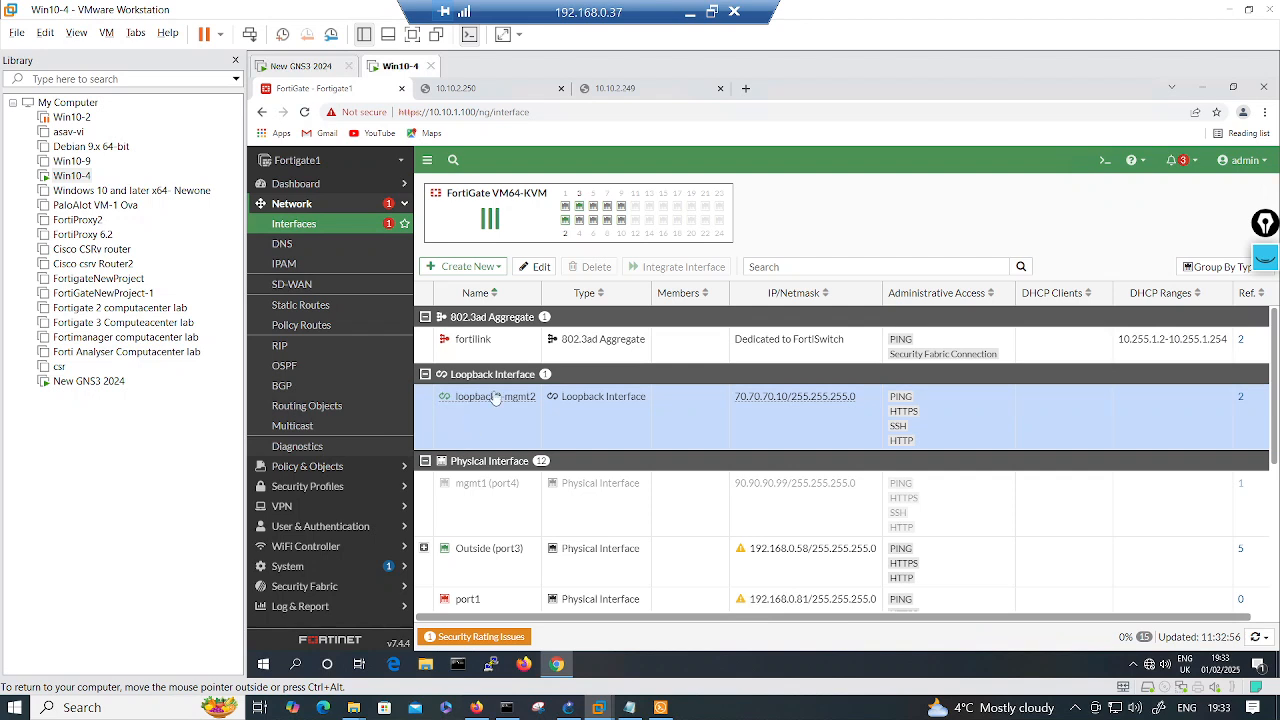
Step: Reopen the references of the loopback2-mgmt2 interface and retry deleting the test1 phase 1 interface that uses its address
{"action": "left_click", "coordinate": [1242, 397]}
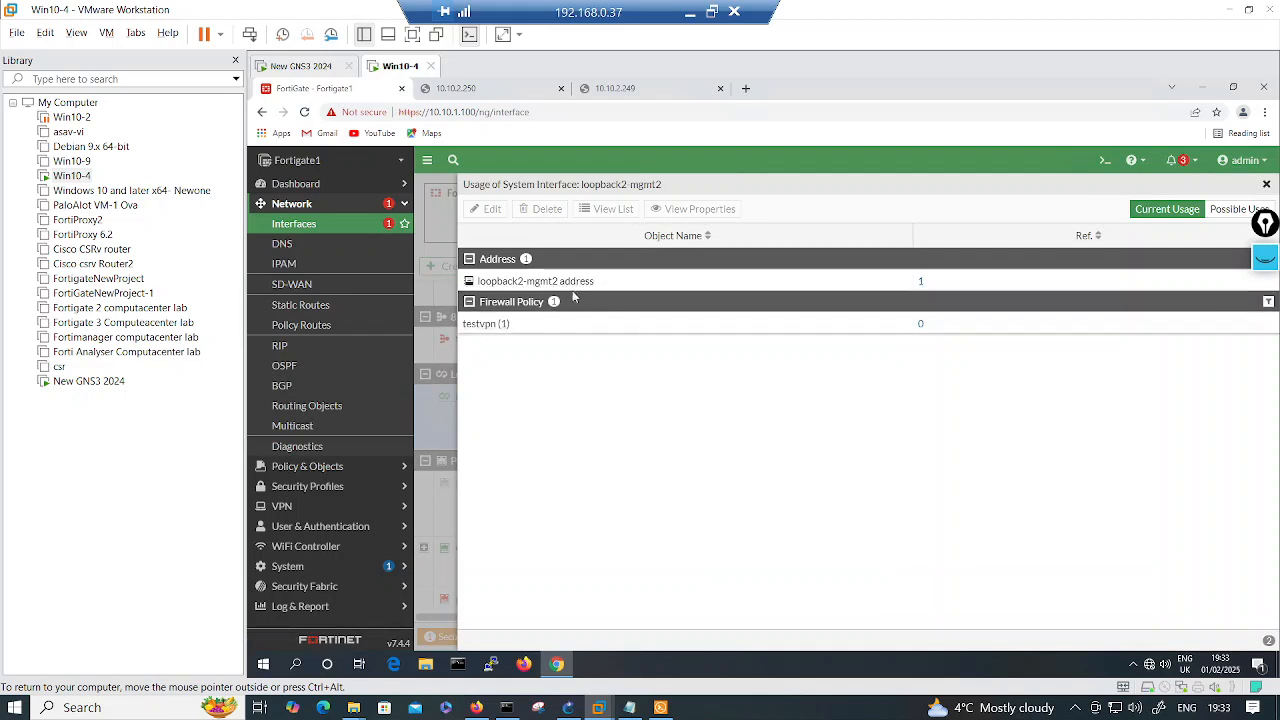
{"action": "left_click", "coordinate": [519, 287]}
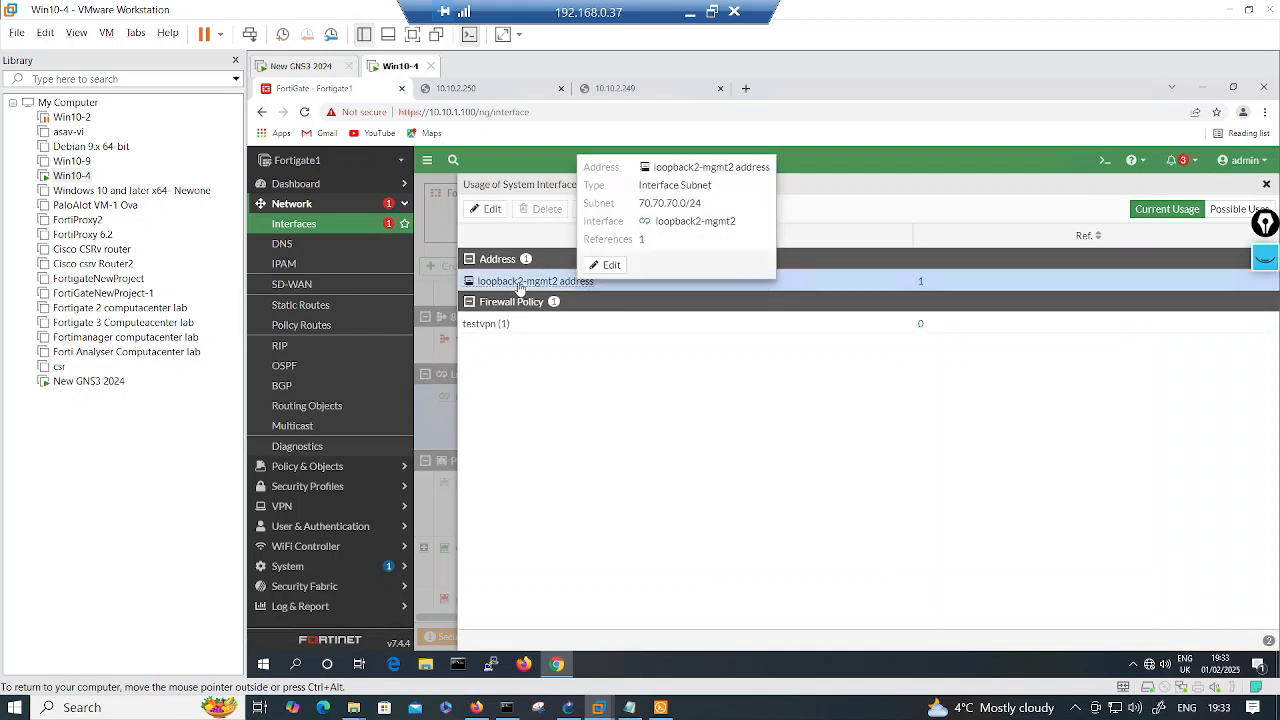
{"action": "left_click", "coordinate": [920, 284]}
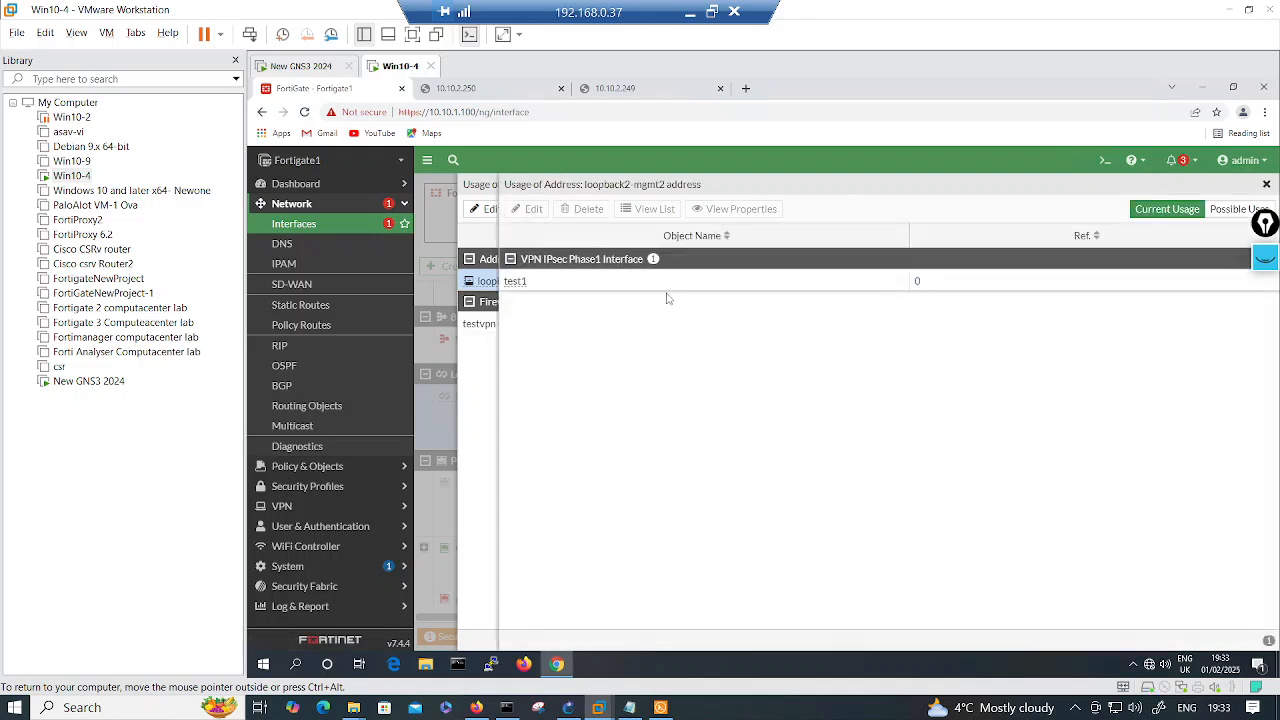
{"action": "right_click", "coordinate": [519, 287]}
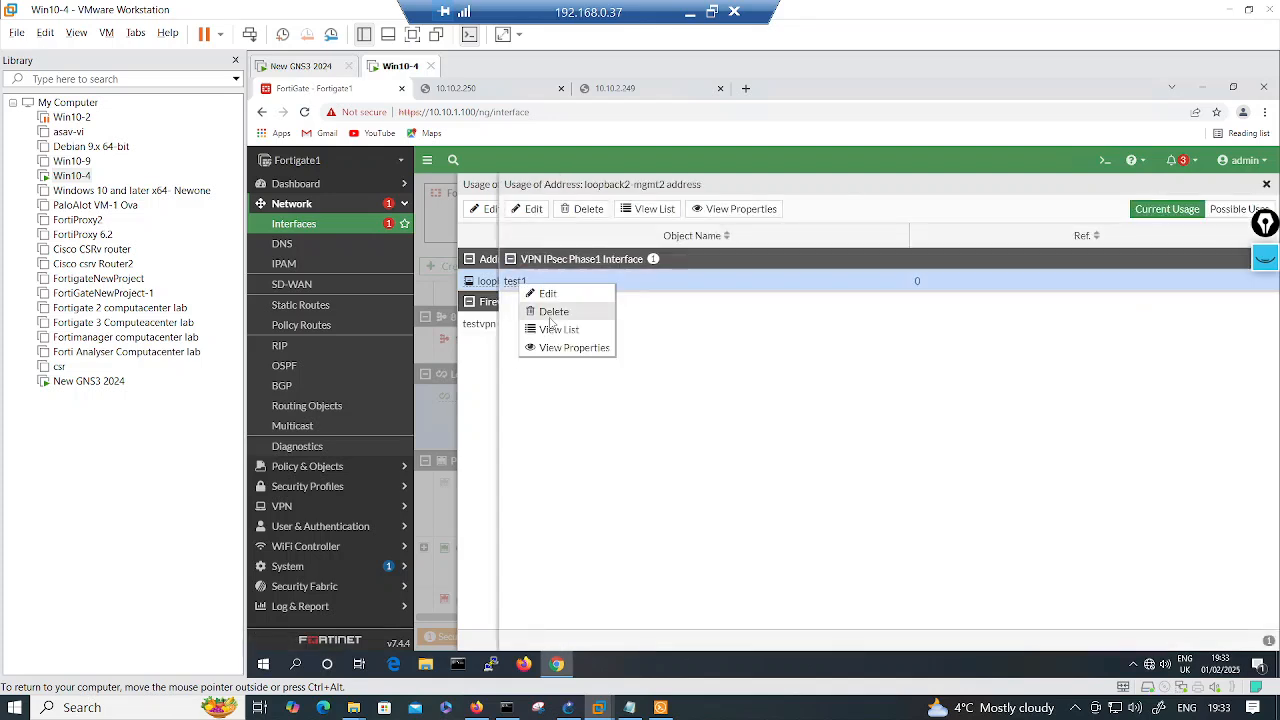
{"action": "left_click", "coordinate": [549, 323]}
{"action": "left_click", "coordinate": [690, 432]}
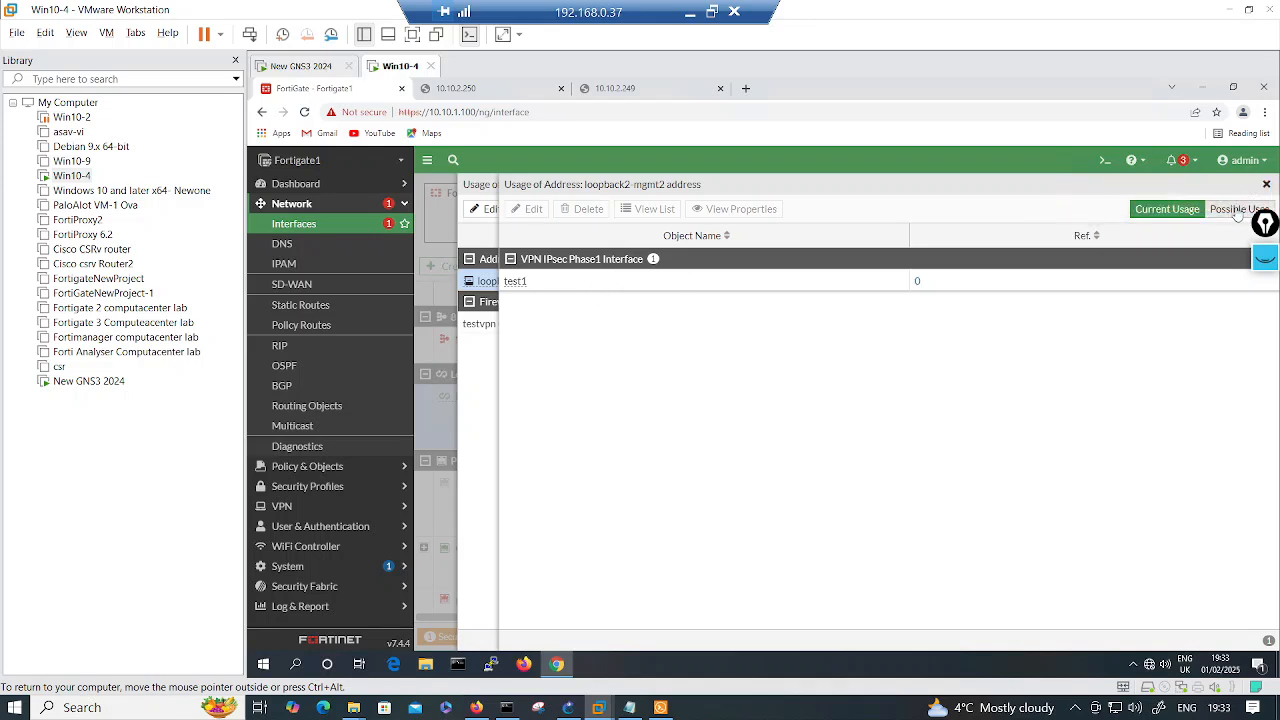
{"action": "left_click", "coordinate": [1267, 187]}
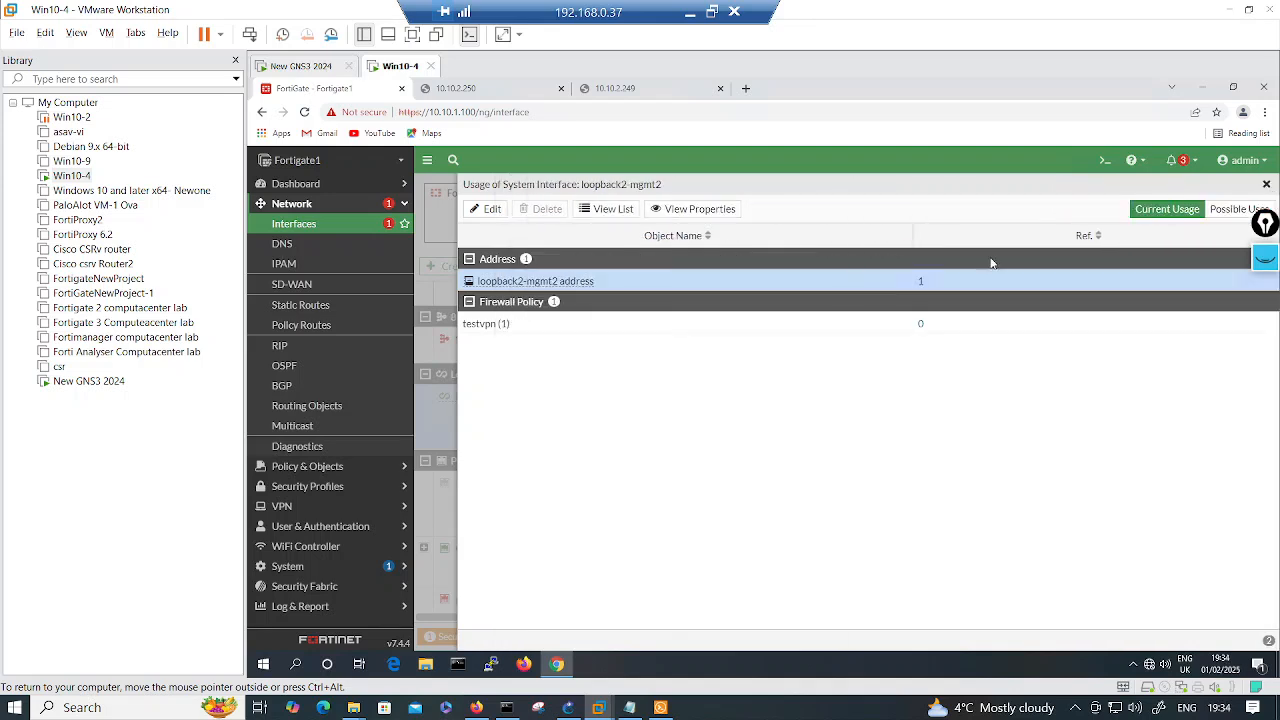
Step: Delete the testvpn (1) firewall policy that references the loopback2-mgmt2 interface
{"action": "left_click", "coordinate": [548, 324]}
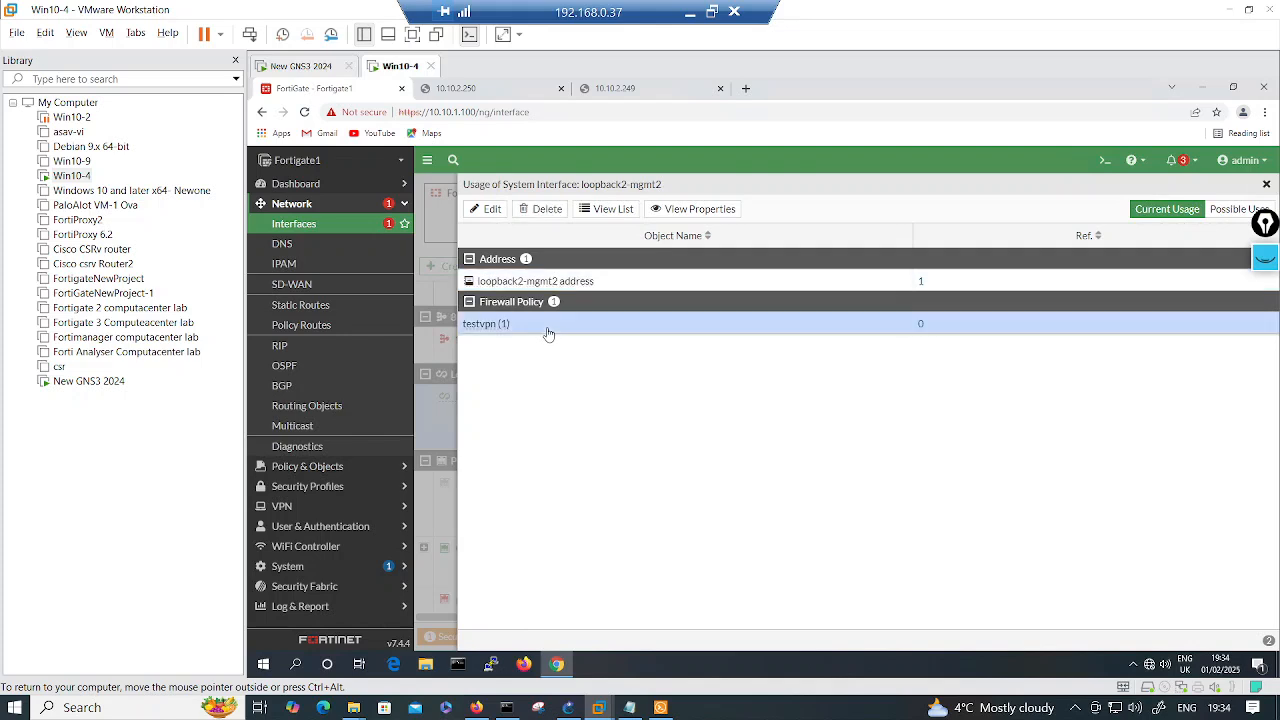
{"action": "right_click", "coordinate": [548, 330]}
{"action": "left_click", "coordinate": [583, 358]}
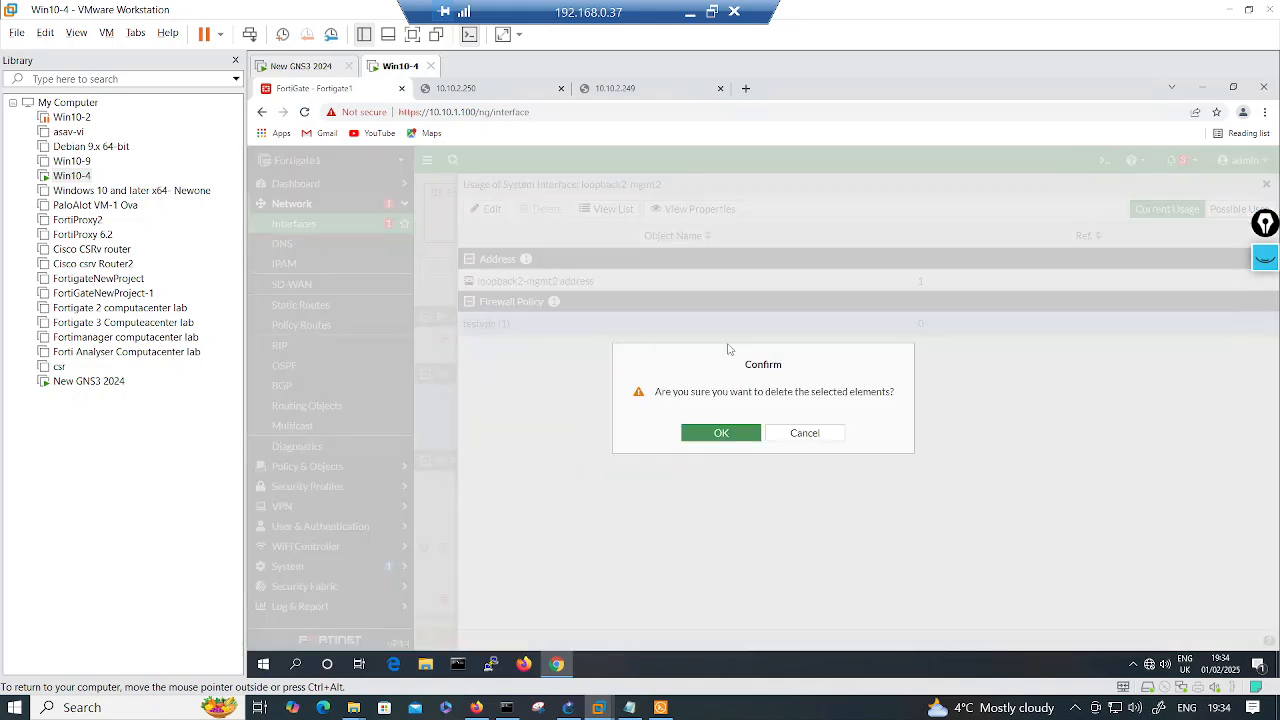
{"action": "left_click", "coordinate": [722, 433]}
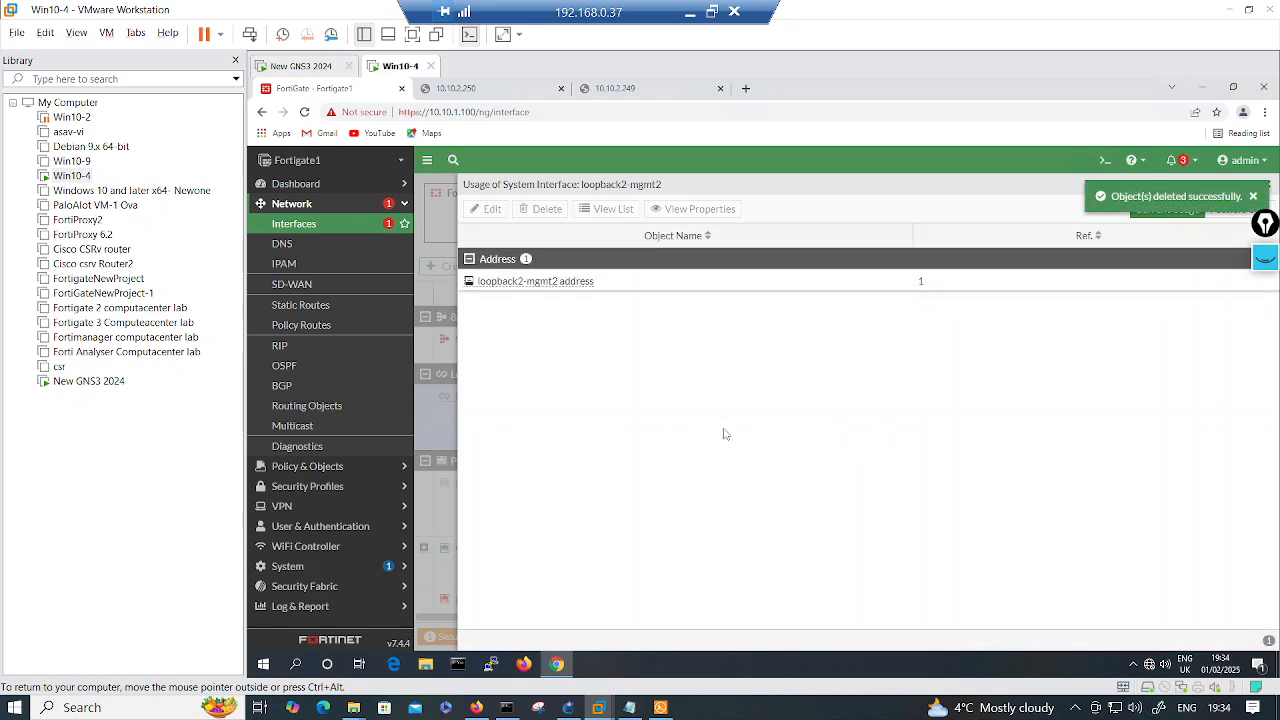
Step: Delete the test1 IPsec phase 1 interface from the loopback2-mgmt2 address references and return to the interface list
{"action": "left_click", "coordinate": [921, 285]}
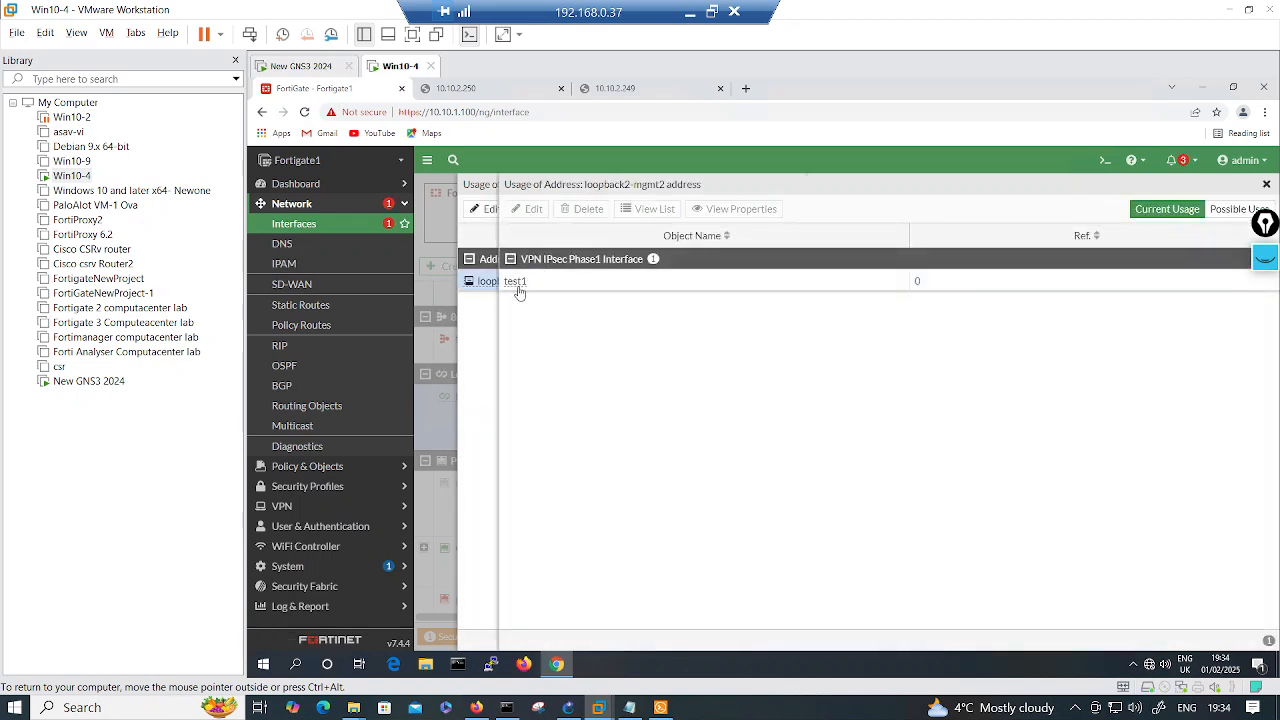
{"action": "left_click", "coordinate": [524, 287]}
{"action": "right_click", "coordinate": [585, 289]}
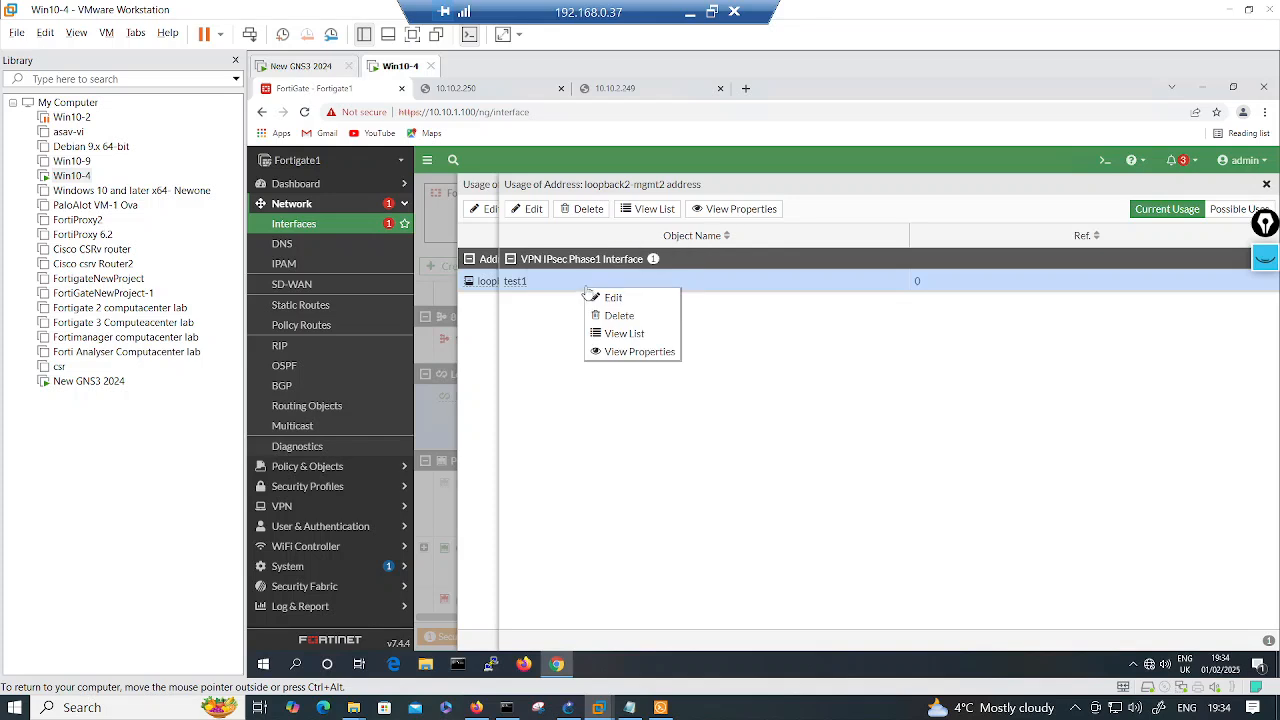
{"action": "left_click", "coordinate": [620, 316]}
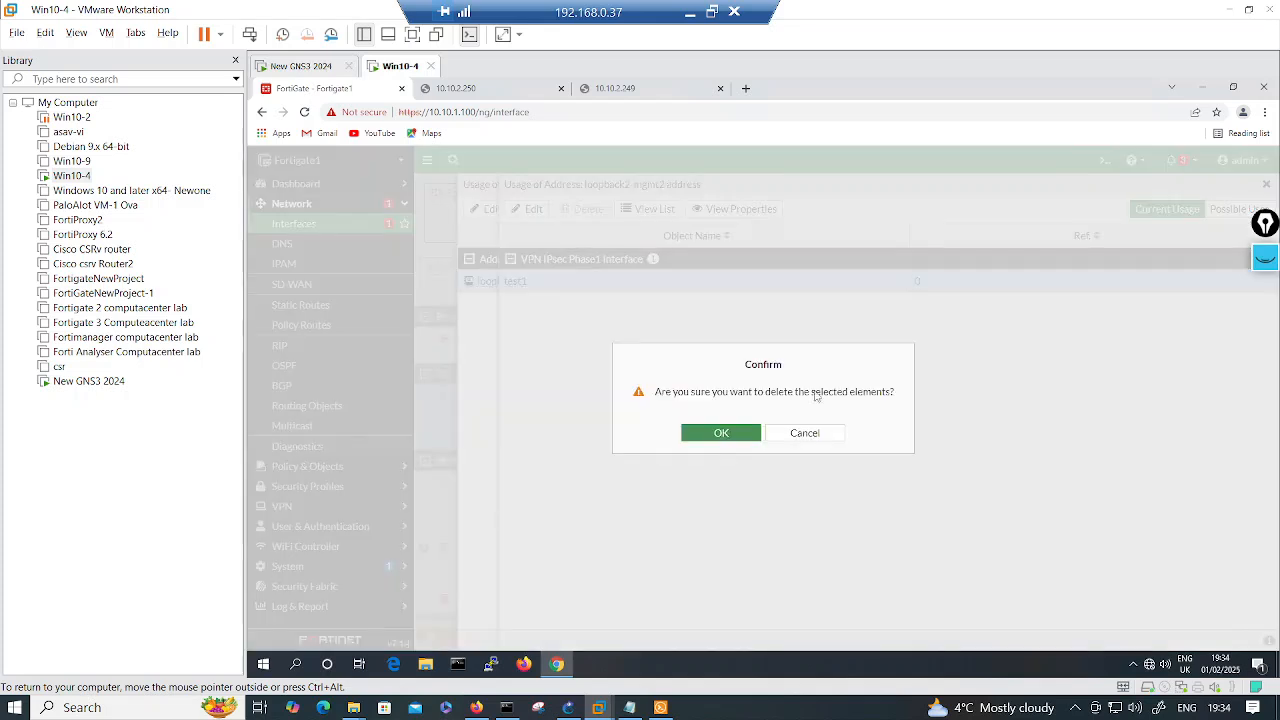
{"action": "left_click", "coordinate": [724, 440]}
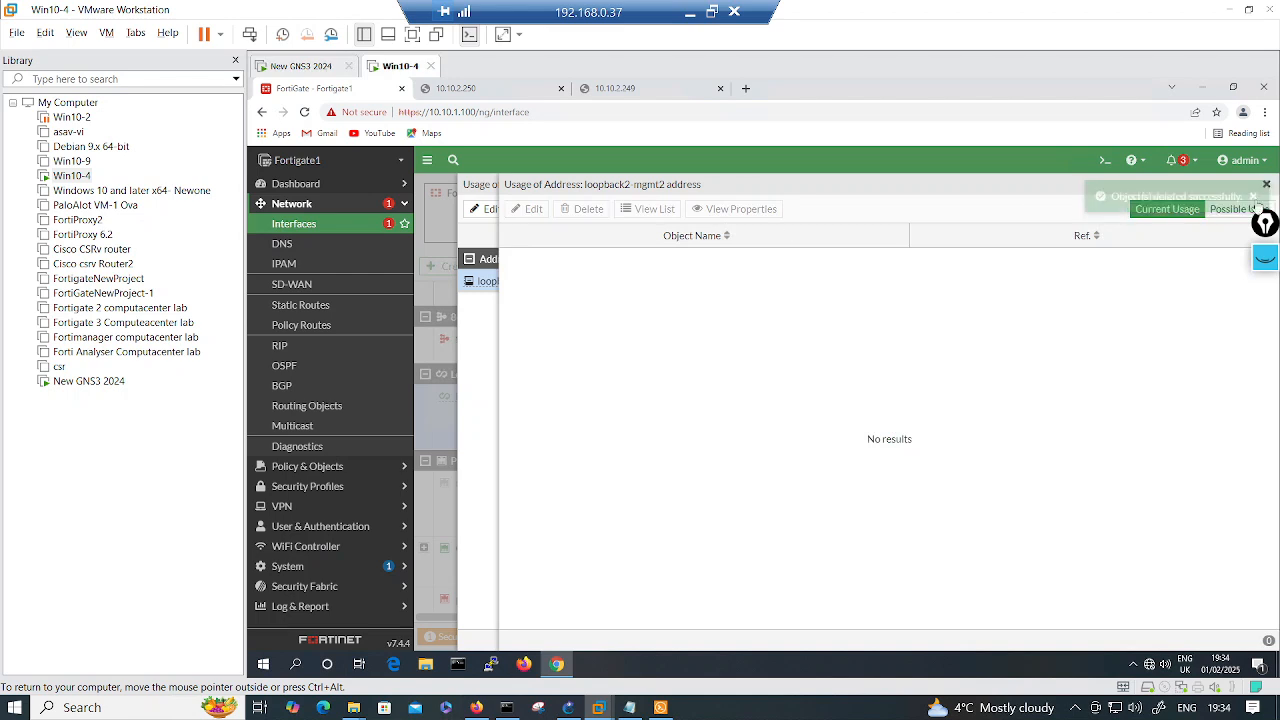
{"action": "left_click", "coordinate": [1267, 187]}
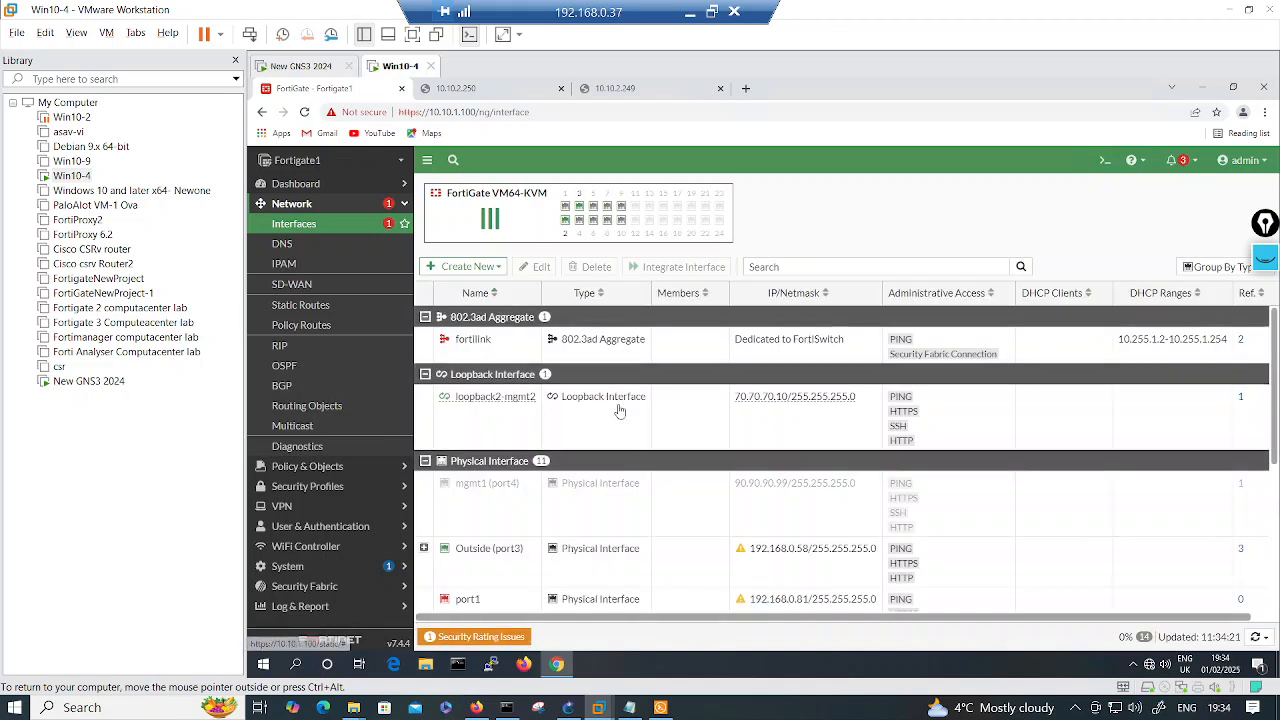
Step: Go from the loopback2-mgmt2 interface's references to the firewall address list and delete the loopback2-mgmt2 address
{"action": "left_click", "coordinate": [1241, 400]}
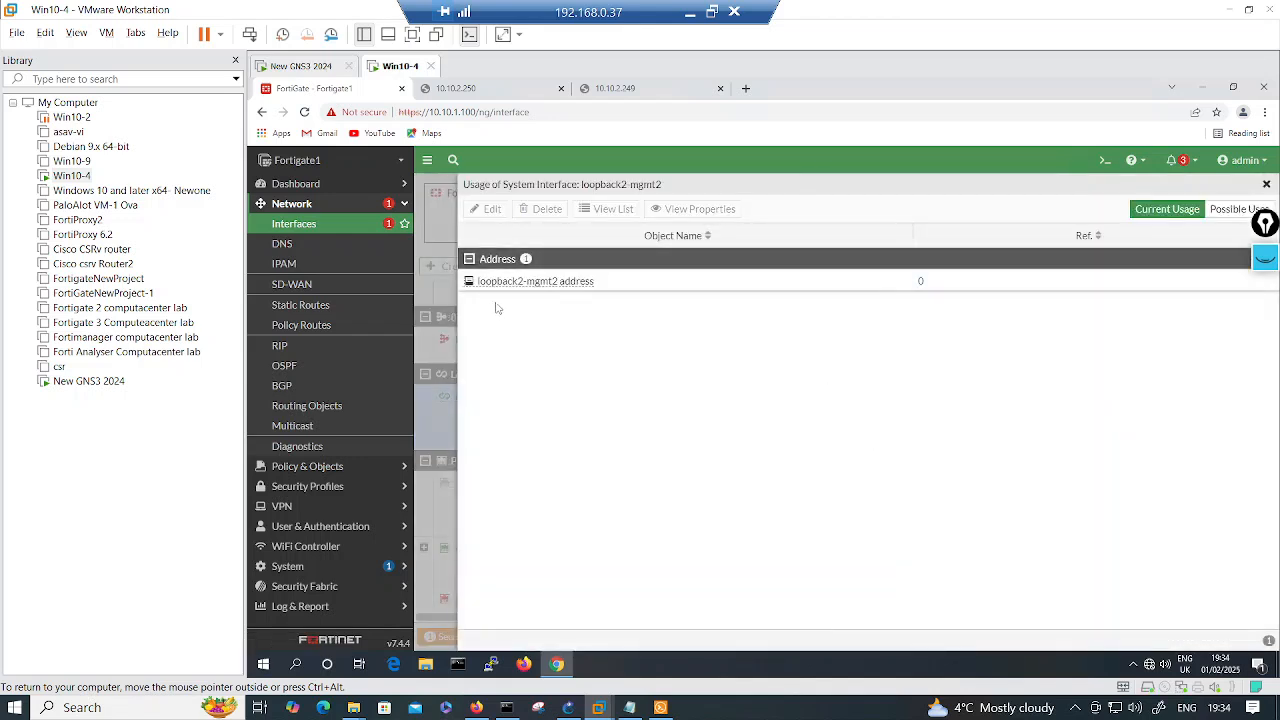
{"action": "right_click", "coordinate": [567, 282]}
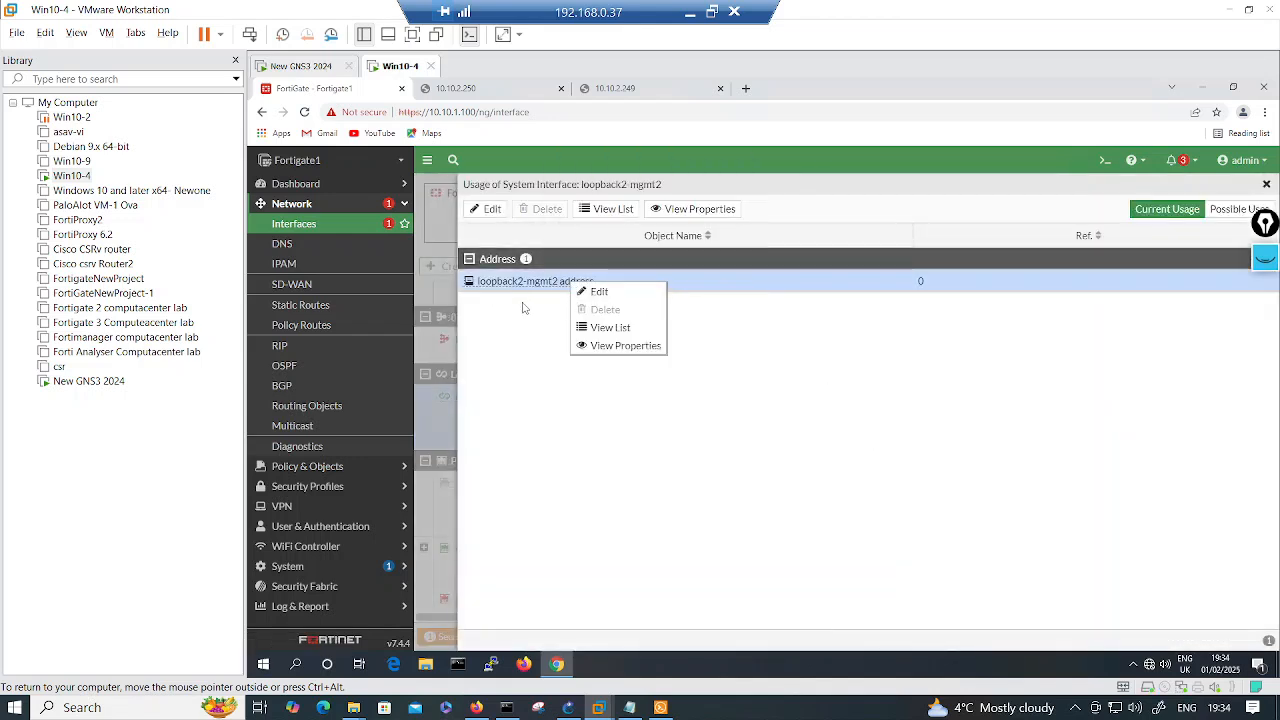
{"action": "left_click", "coordinate": [605, 327]}
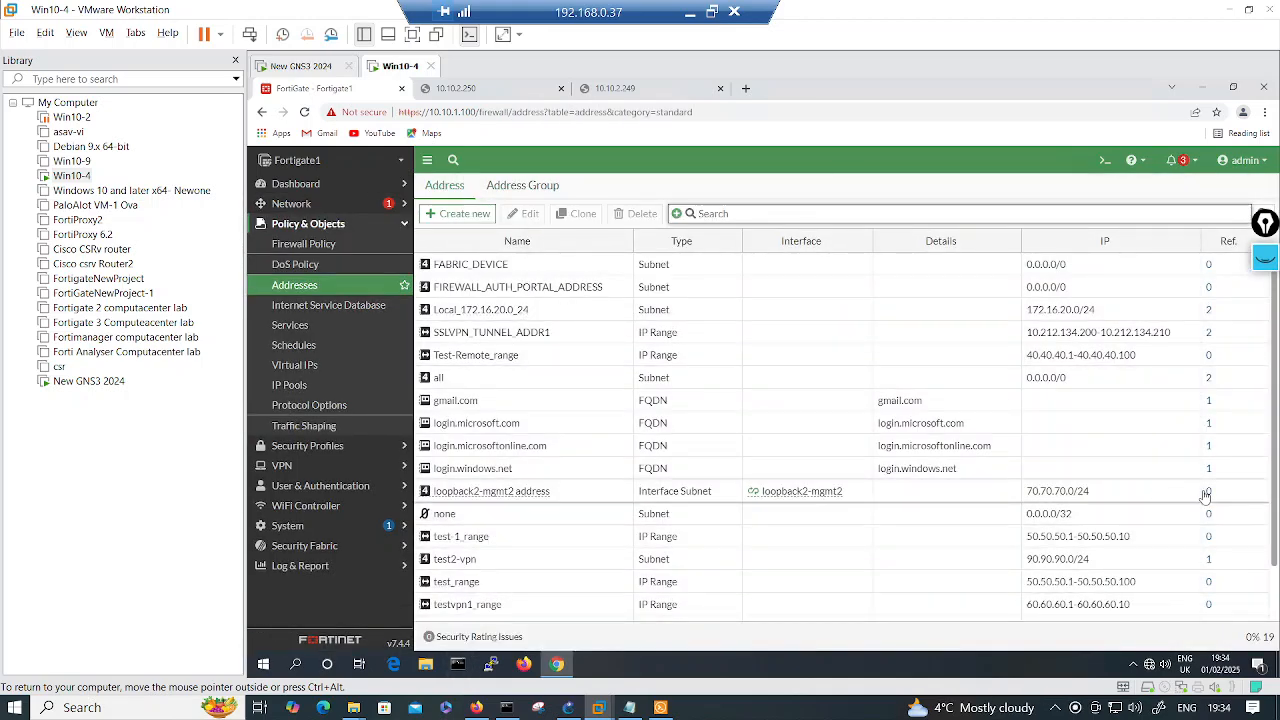
{"action": "right_click", "coordinate": [540, 494]}
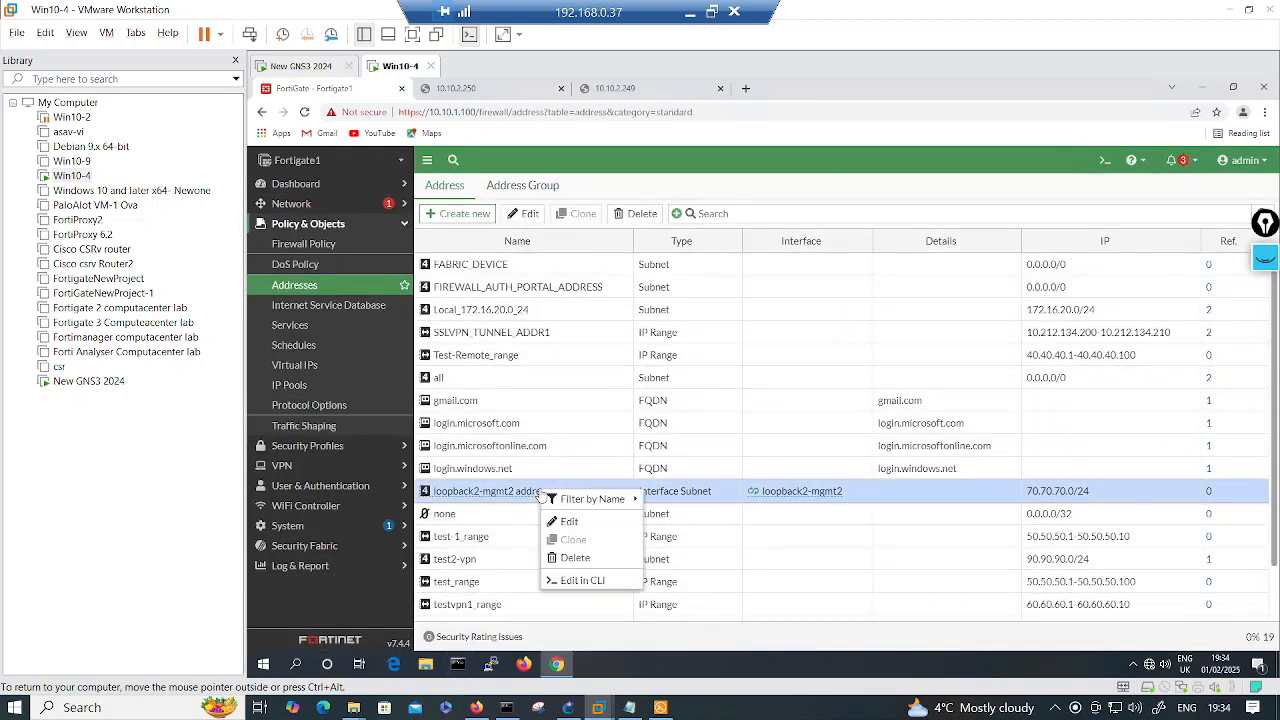
{"action": "left_click", "coordinate": [570, 558]}
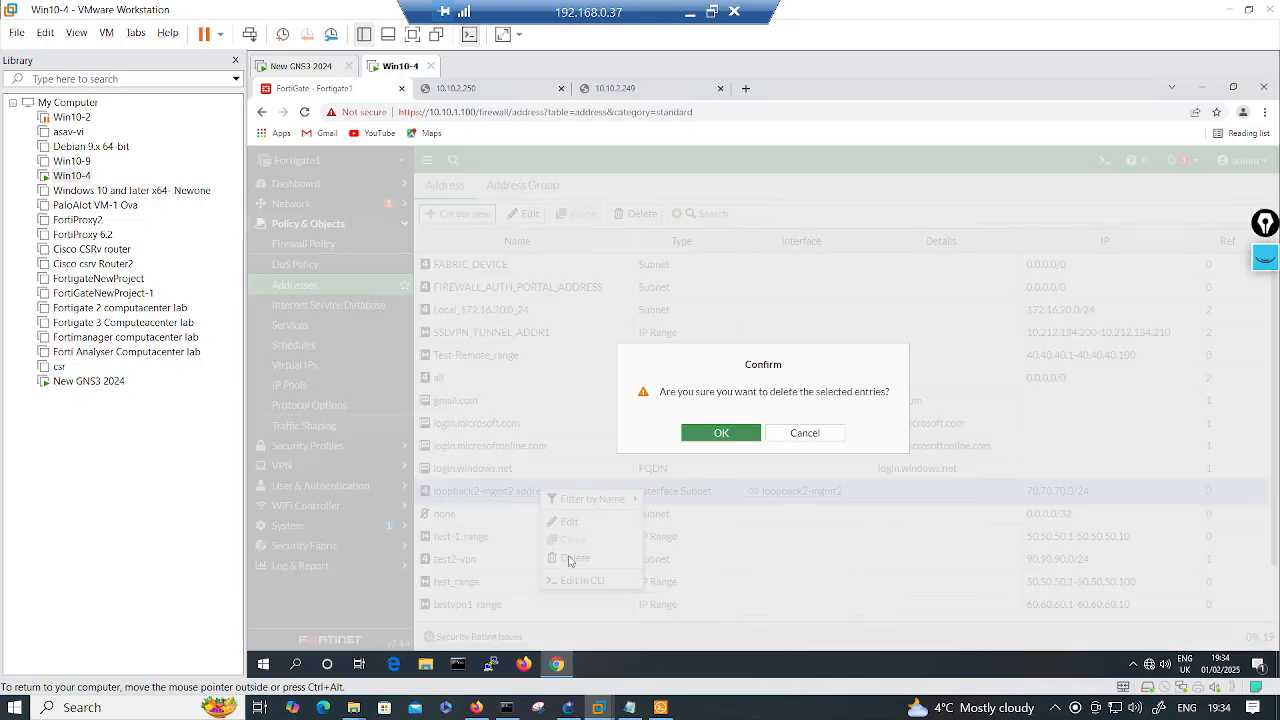
{"action": "left_click", "coordinate": [702, 434]}
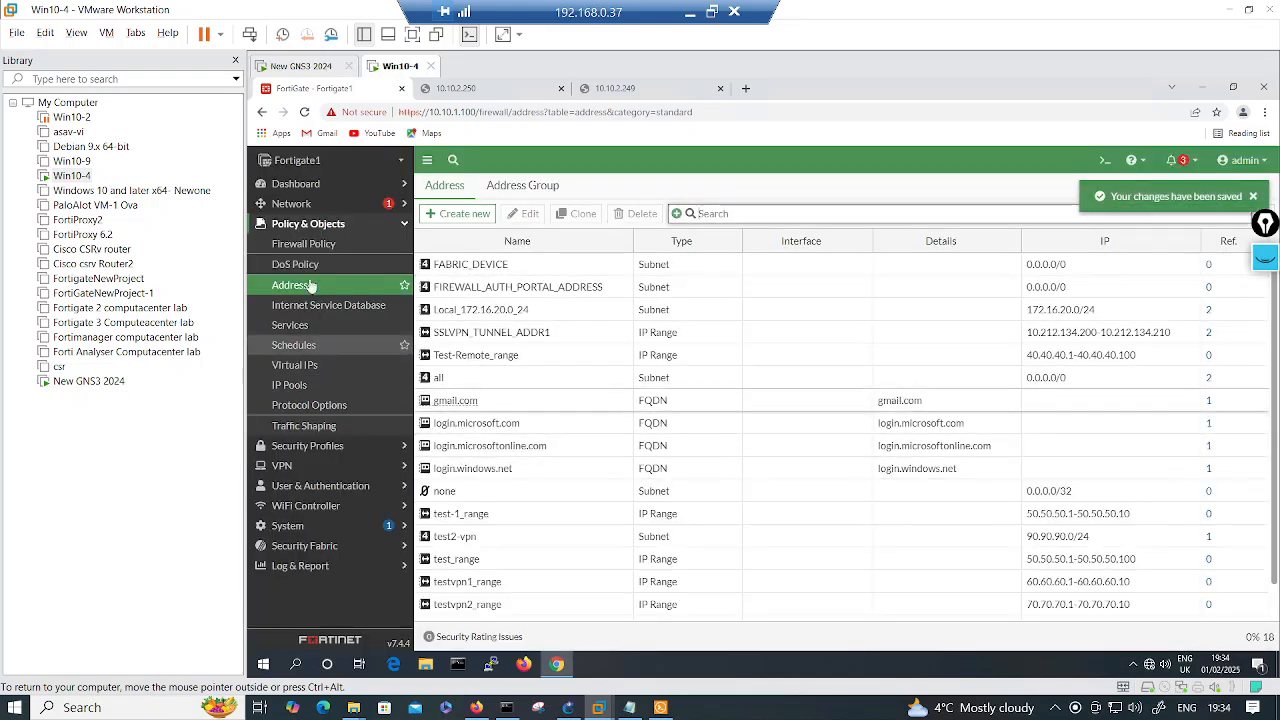
Step: Return to the network interfaces, delete the loopback2-mgmt2 loopback interface and review the interface list
{"action": "left_click", "coordinate": [303, 205]}
{"action": "left_click", "coordinate": [303, 228]}
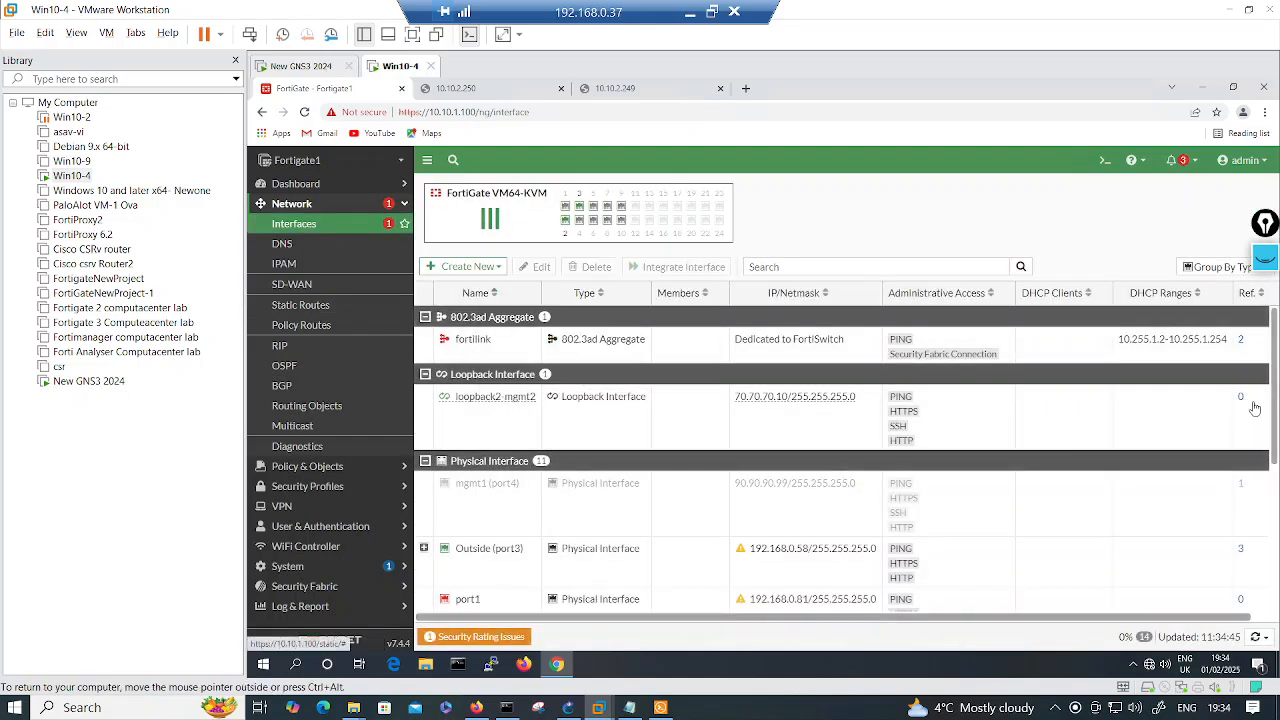
{"action": "right_click", "coordinate": [491, 416]}
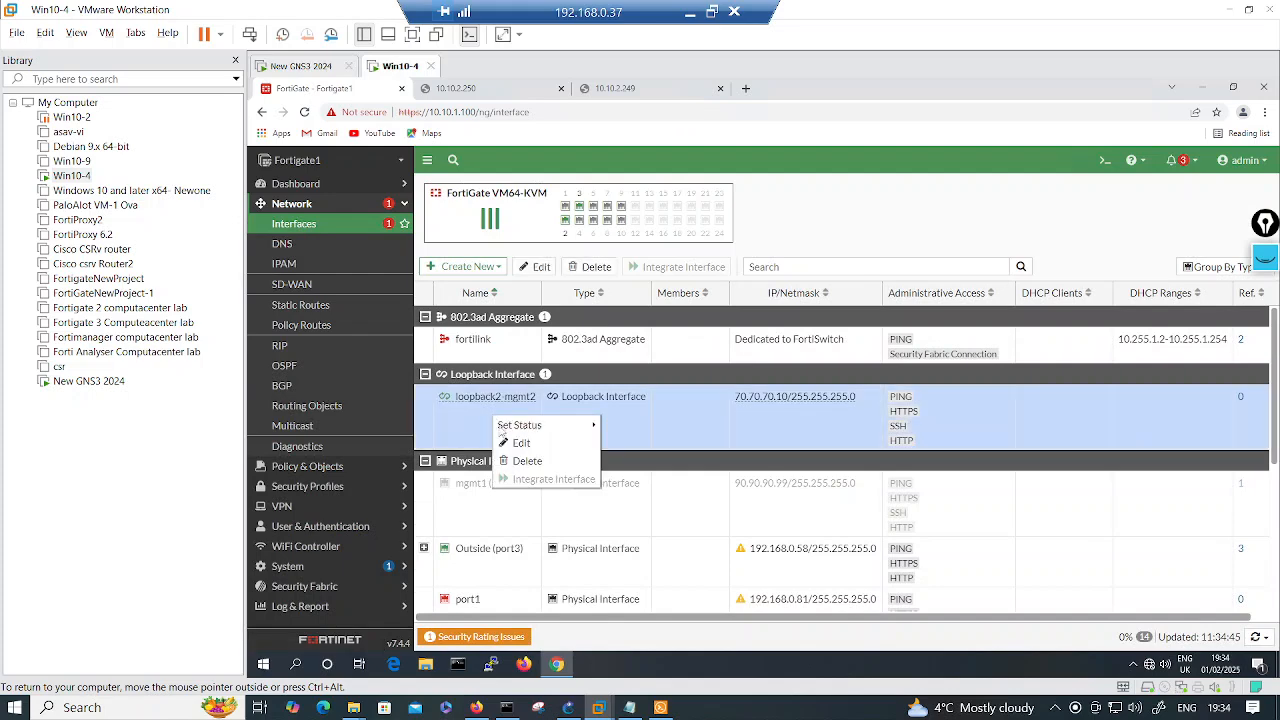
{"action": "left_click", "coordinate": [520, 462]}
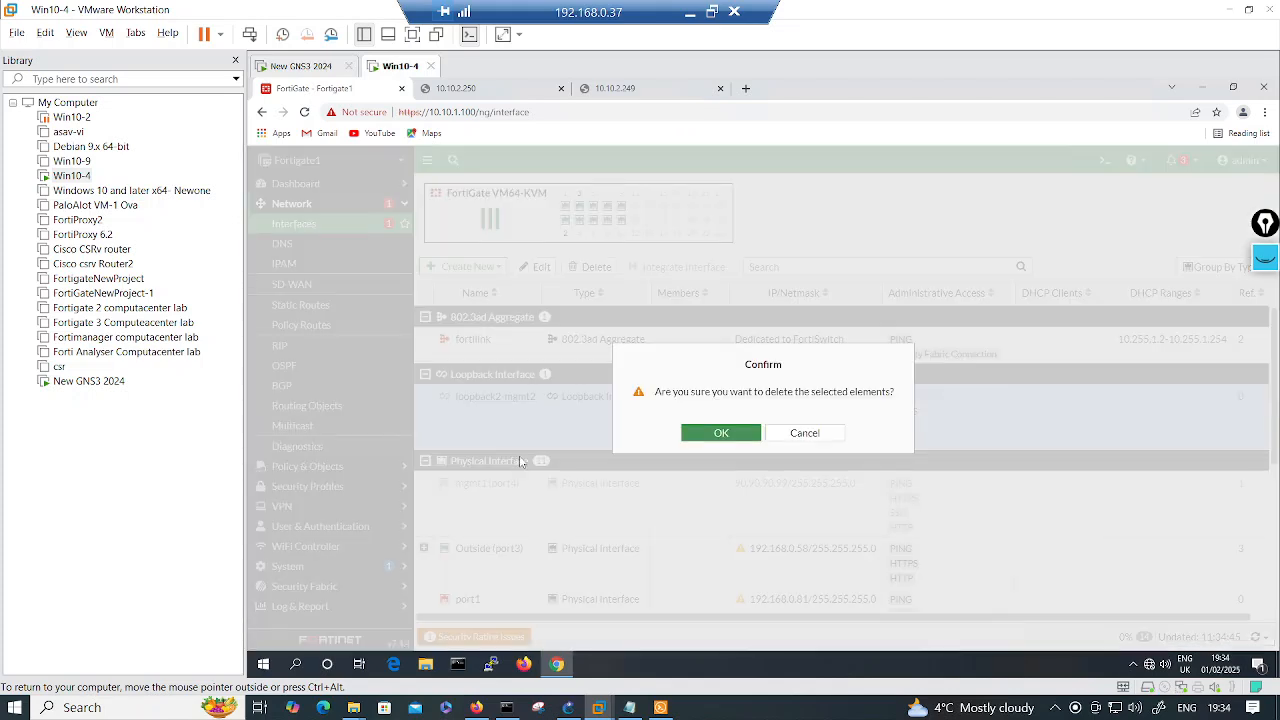
{"action": "left_click", "coordinate": [703, 434]}
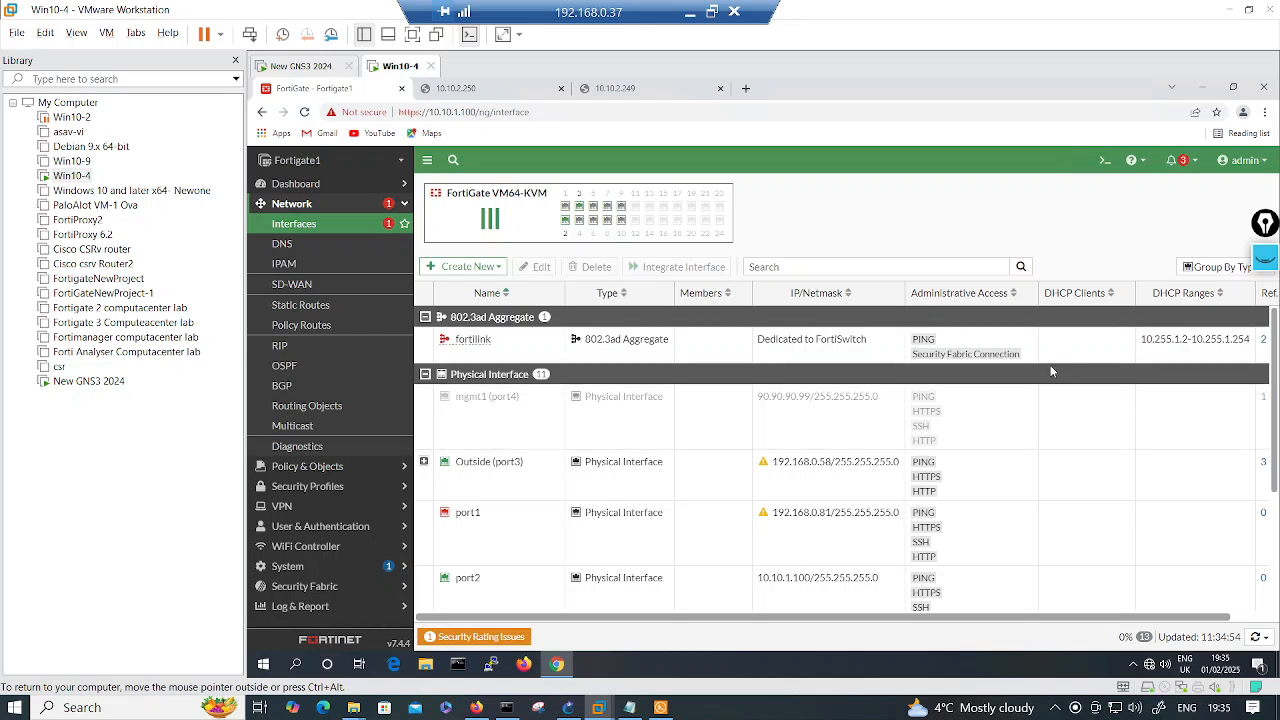
{"action": "scroll", "coordinate": [673, 450], "scroll_direction": "down", "scroll_amount": 2}
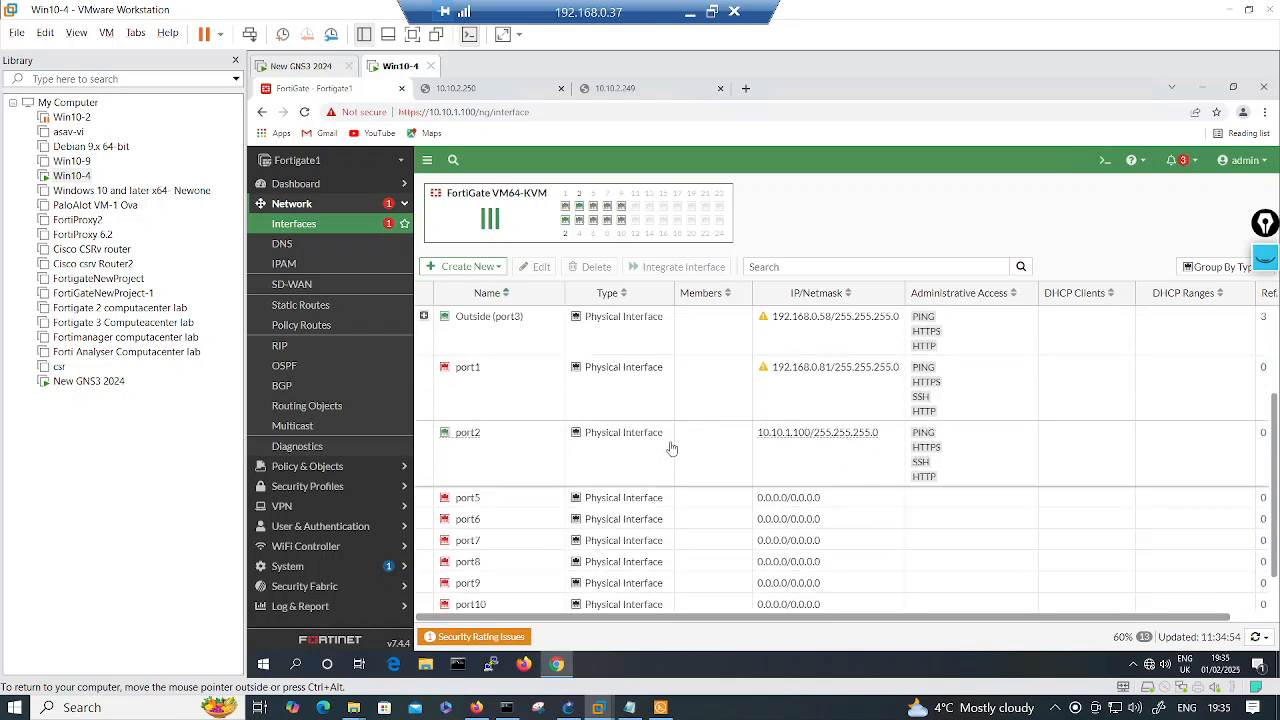
{"action": "scroll", "coordinate": [673, 450], "scroll_direction": "up", "scroll_amount": 2}
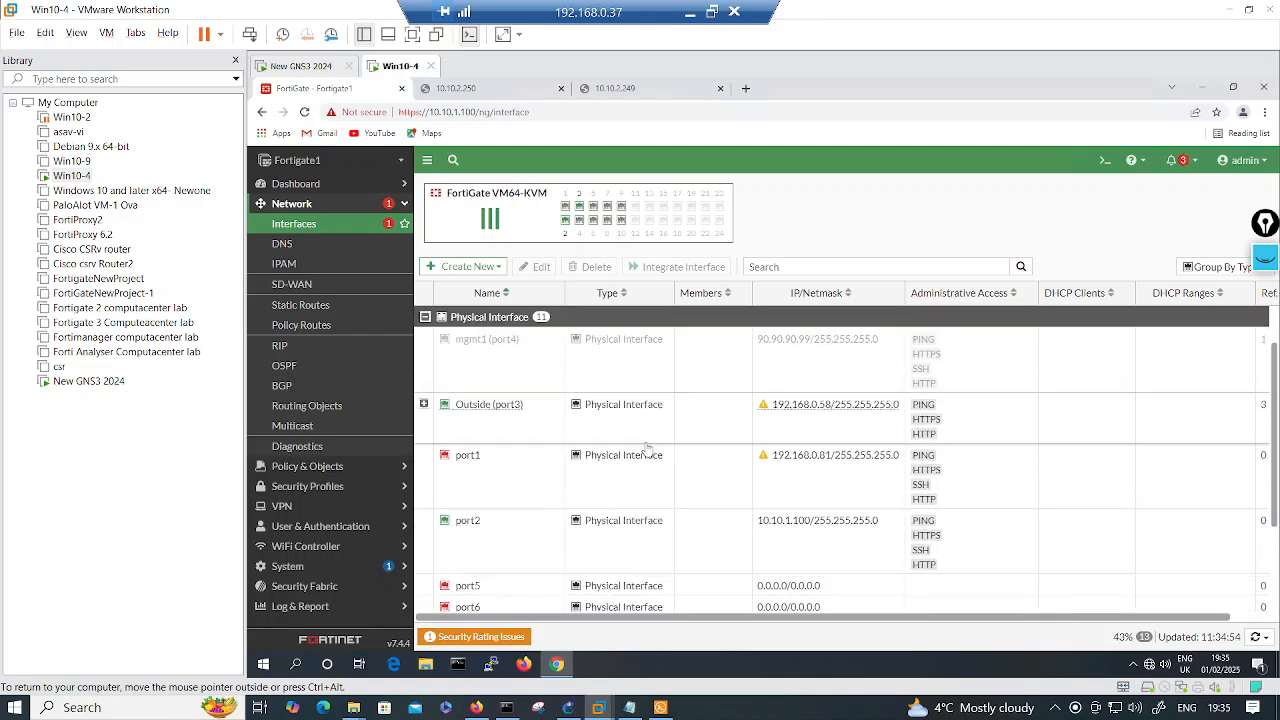
{"action": "scroll", "coordinate": [600, 420], "scroll_direction": "up", "scroll_amount": 1}
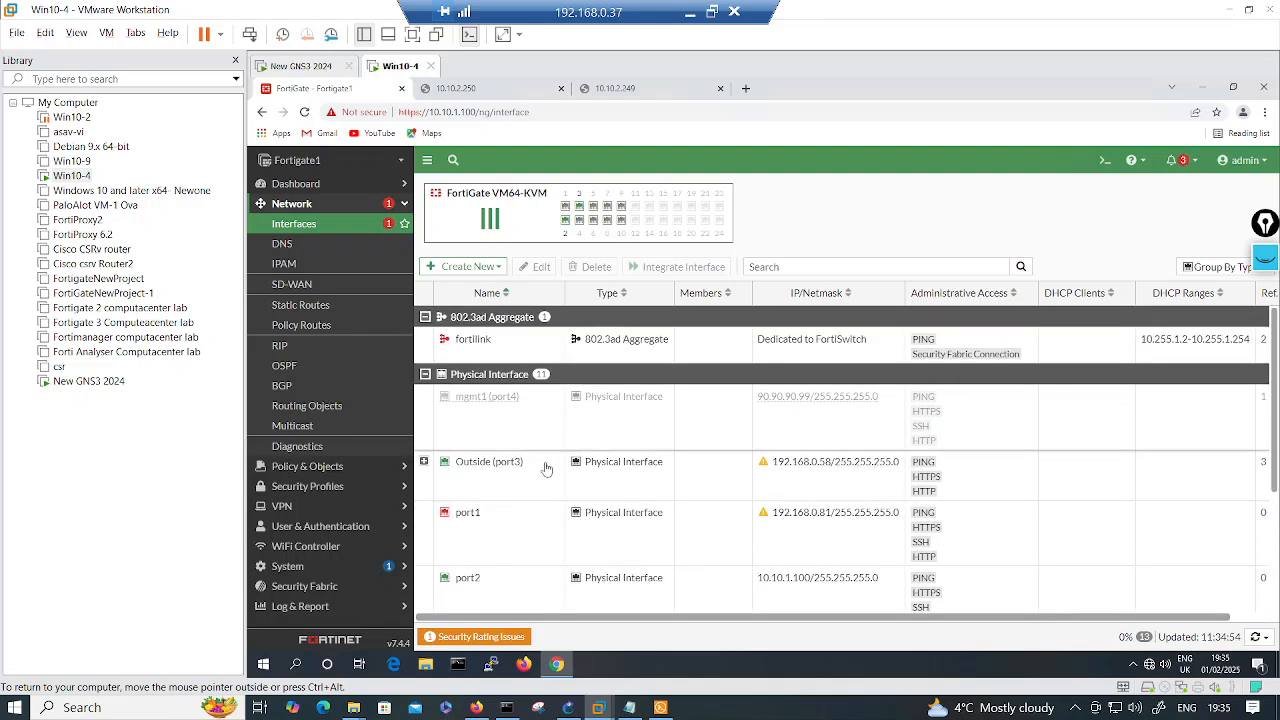
Step: Check the references and available actions of the port1 physical interface
{"action": "left_click", "coordinate": [492, 543]}
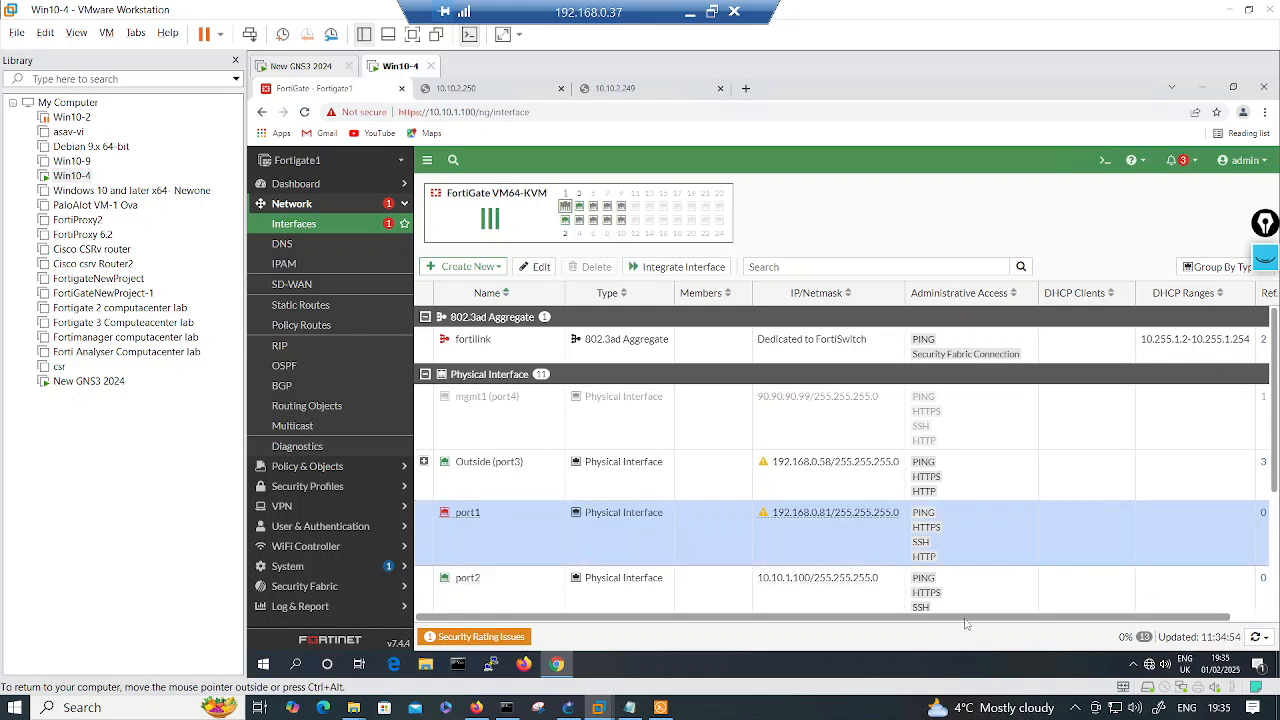
{"action": "left_click_drag", "start_coordinate": [965, 619], "coordinate": [1002, 619]}
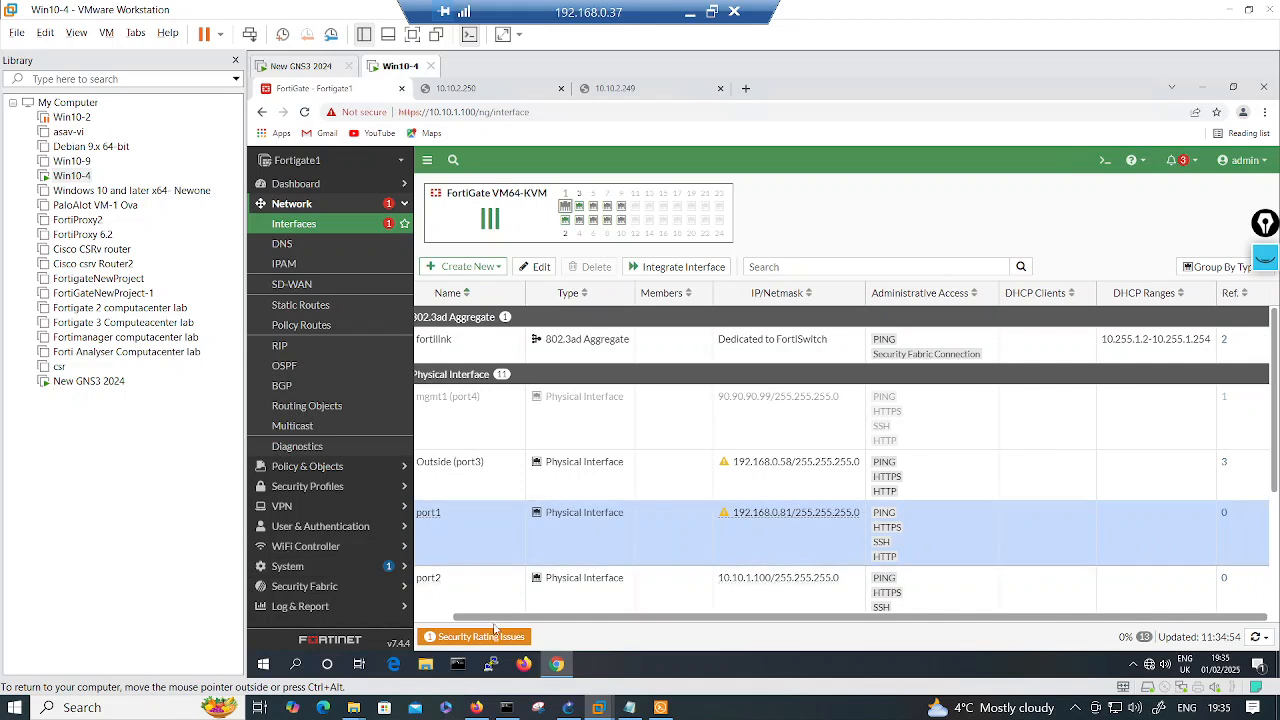
{"action": "left_click_drag", "start_coordinate": [483, 621], "coordinate": [443, 620]}
{"action": "right_click", "coordinate": [497, 531]}
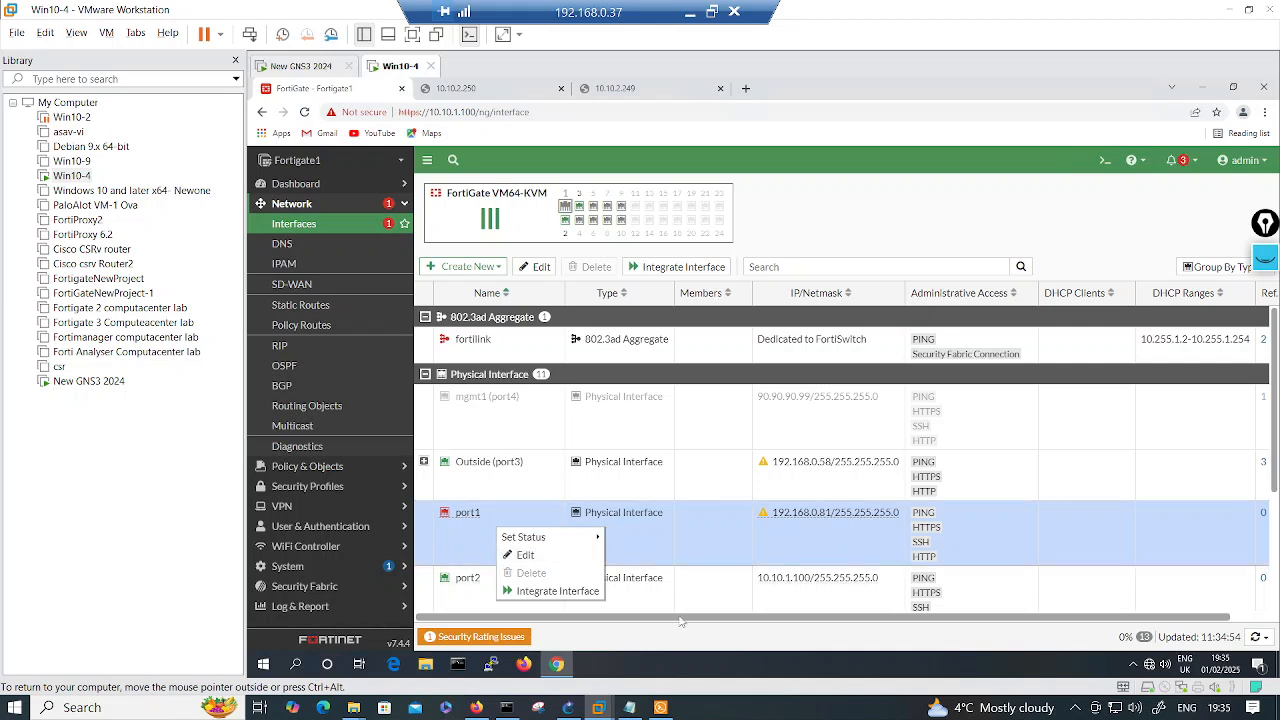
Step: Delete the test2vpn (2) firewall policy from the references of the mgmt1 (port4) interface and return to the interface list
{"action": "left_click", "coordinate": [516, 433]}
{"action": "right_click", "coordinate": [494, 418]}
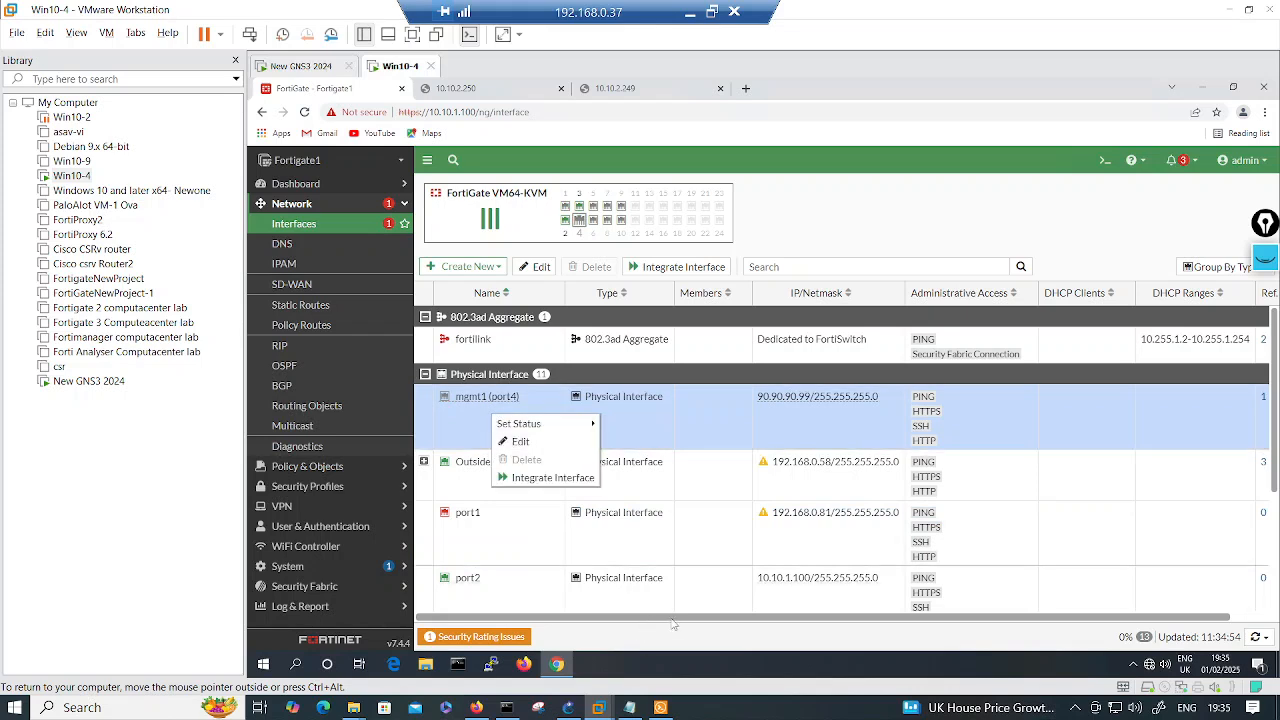
{"action": "left_click_drag", "start_coordinate": [652, 624], "coordinate": [840, 628]}
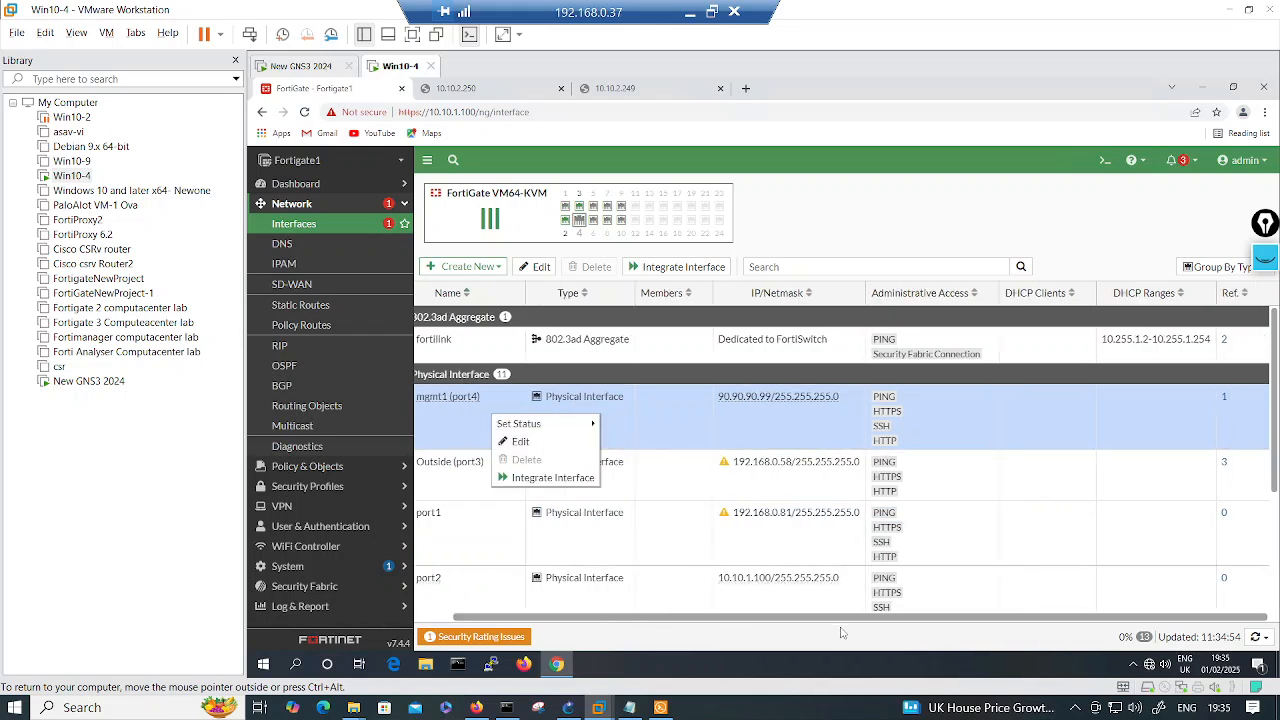
{"action": "left_click", "coordinate": [1222, 400]}
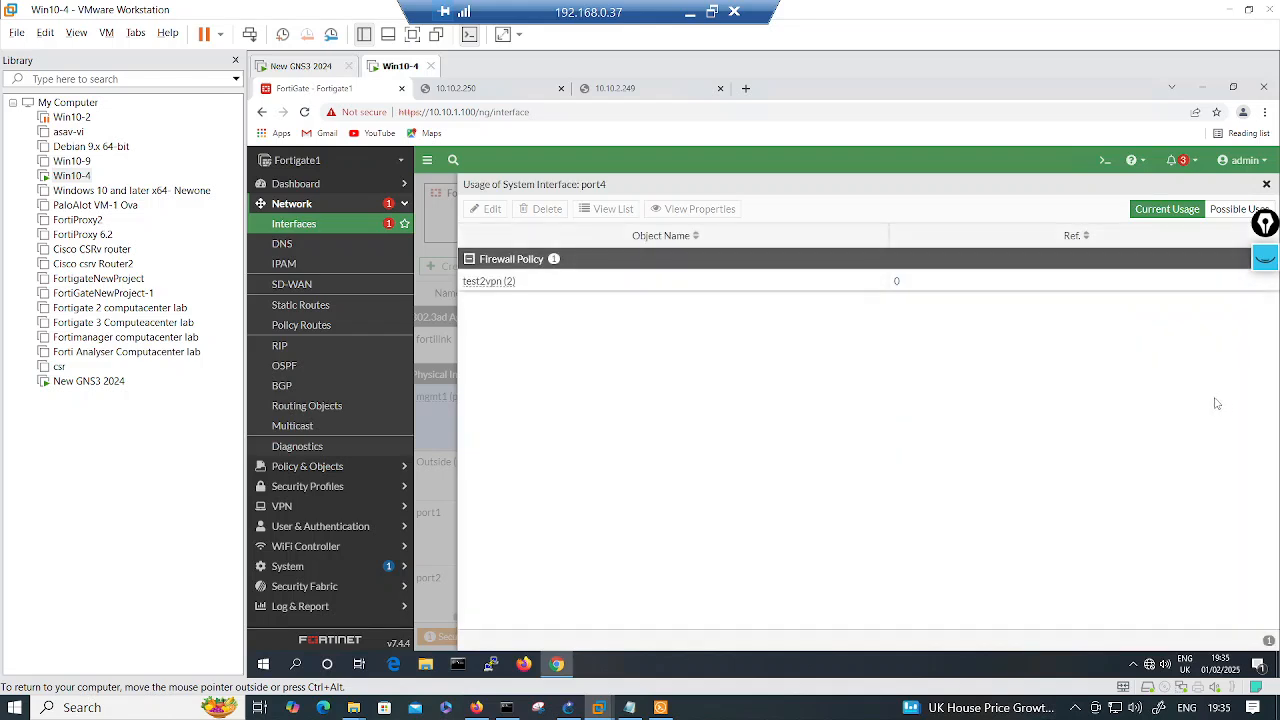
{"action": "right_click", "coordinate": [507, 284]}
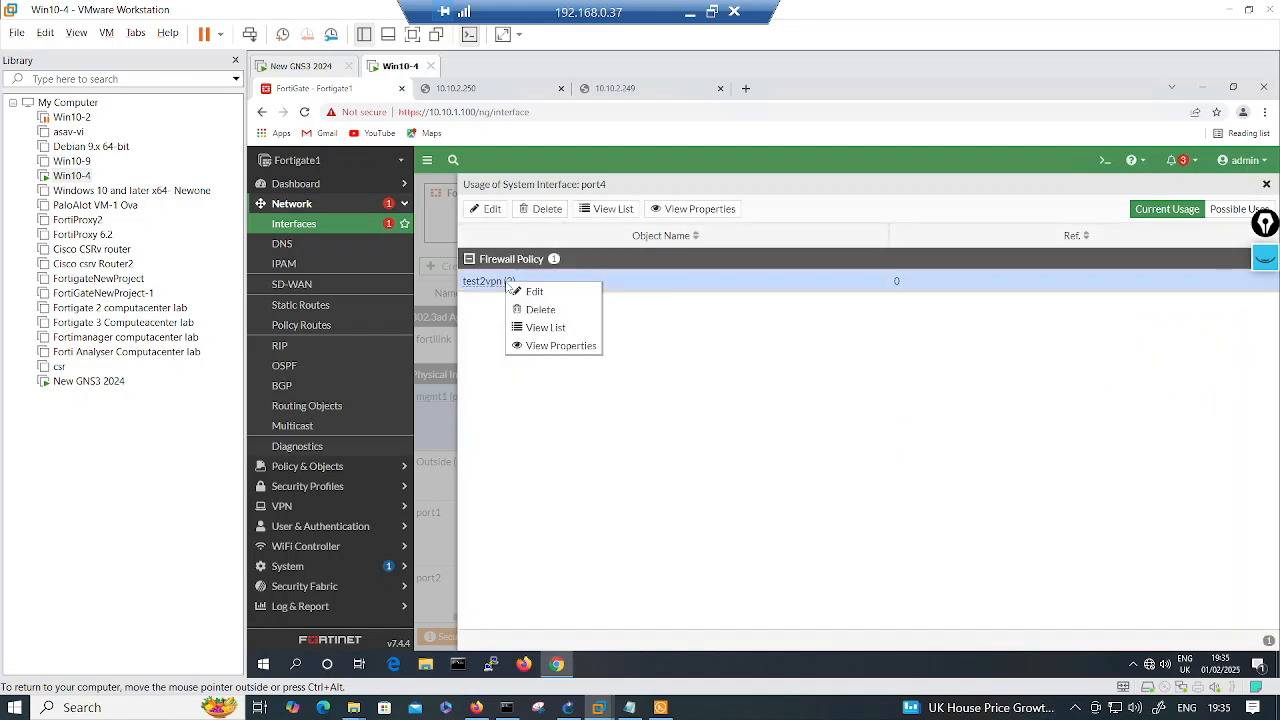
{"action": "left_click", "coordinate": [553, 318]}
{"action": "left_click", "coordinate": [715, 440]}
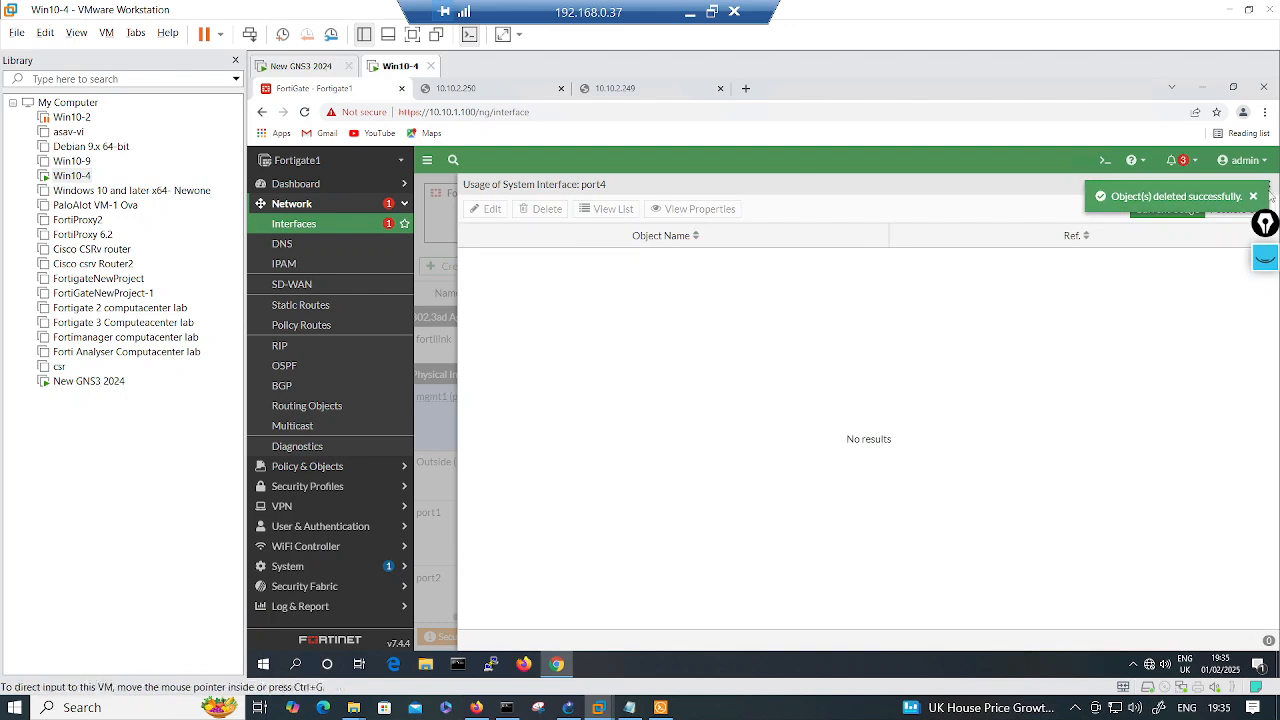
{"action": "left_click", "coordinate": [1253, 197]}
{"action": "left_click", "coordinate": [1266, 186]}
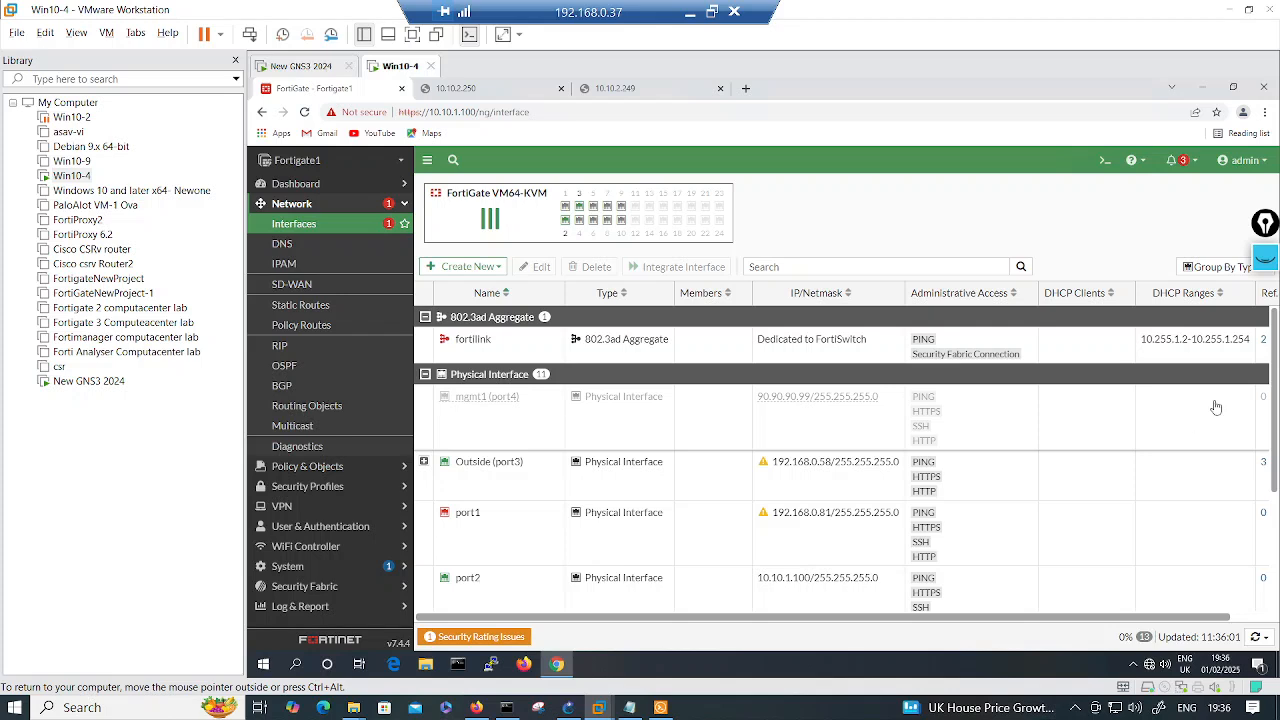
Step: Check the available actions and the full settings of the mgmt1 (port4) physical interface for a delete option, then leave the settings
{"action": "right_click", "coordinate": [506, 418]}
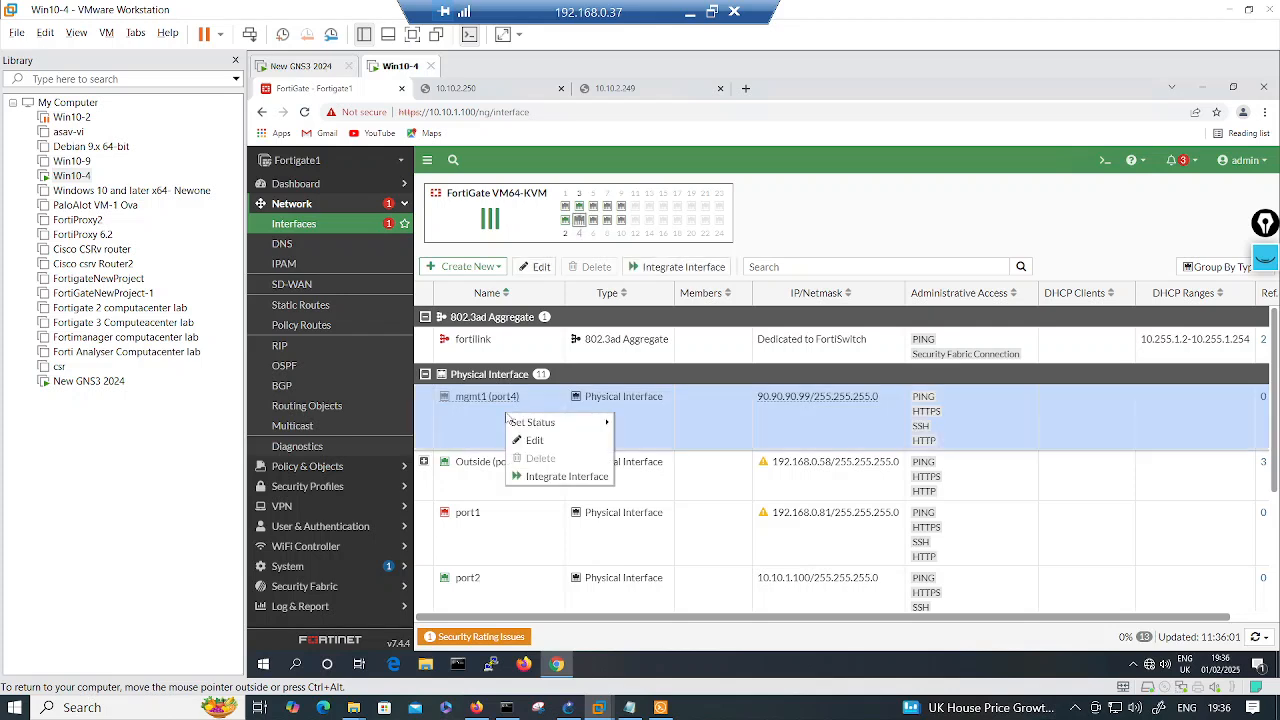
{"action": "left_click", "coordinate": [463, 404]}
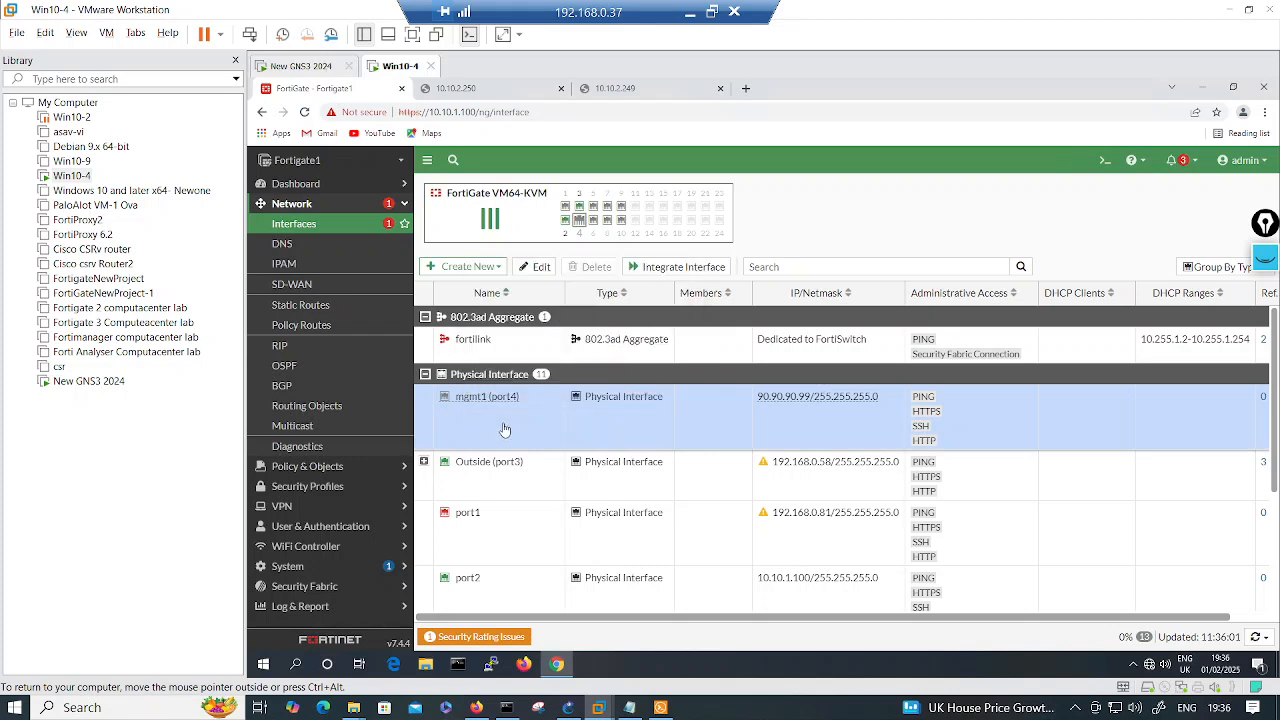
{"action": "double_click", "coordinate": [505, 429]}
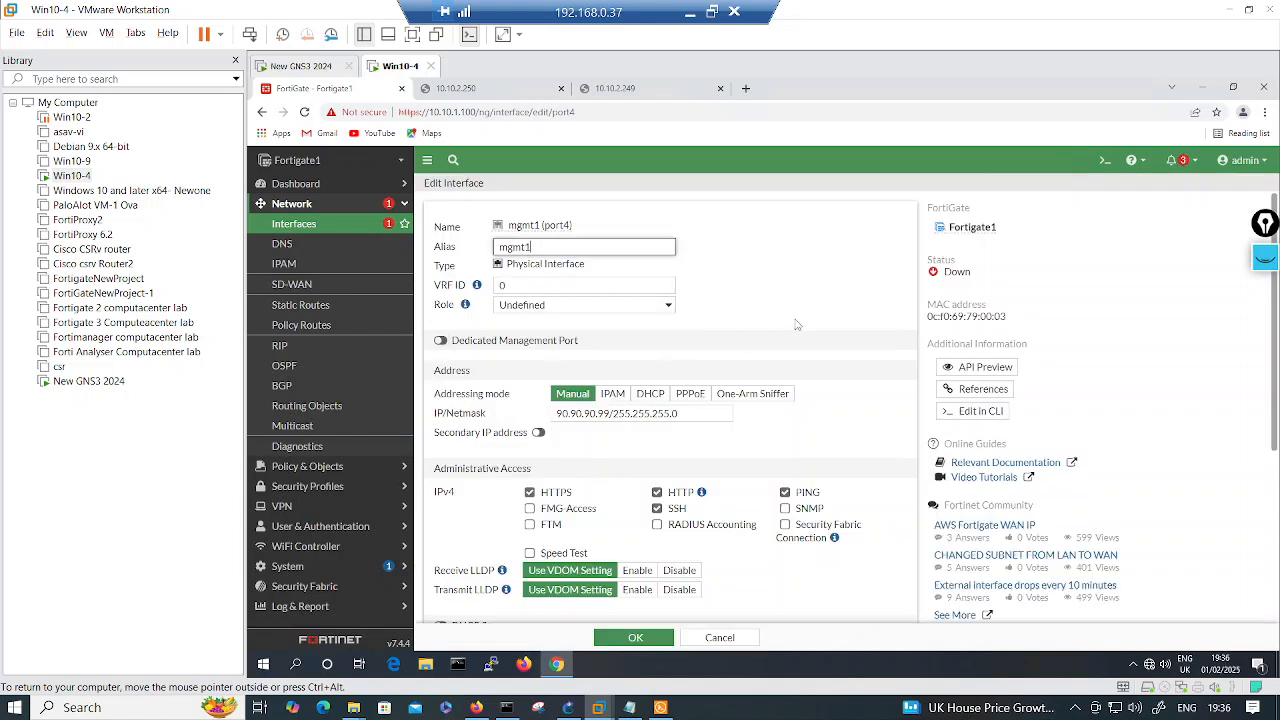
{"action": "left_click", "coordinate": [719, 638]}
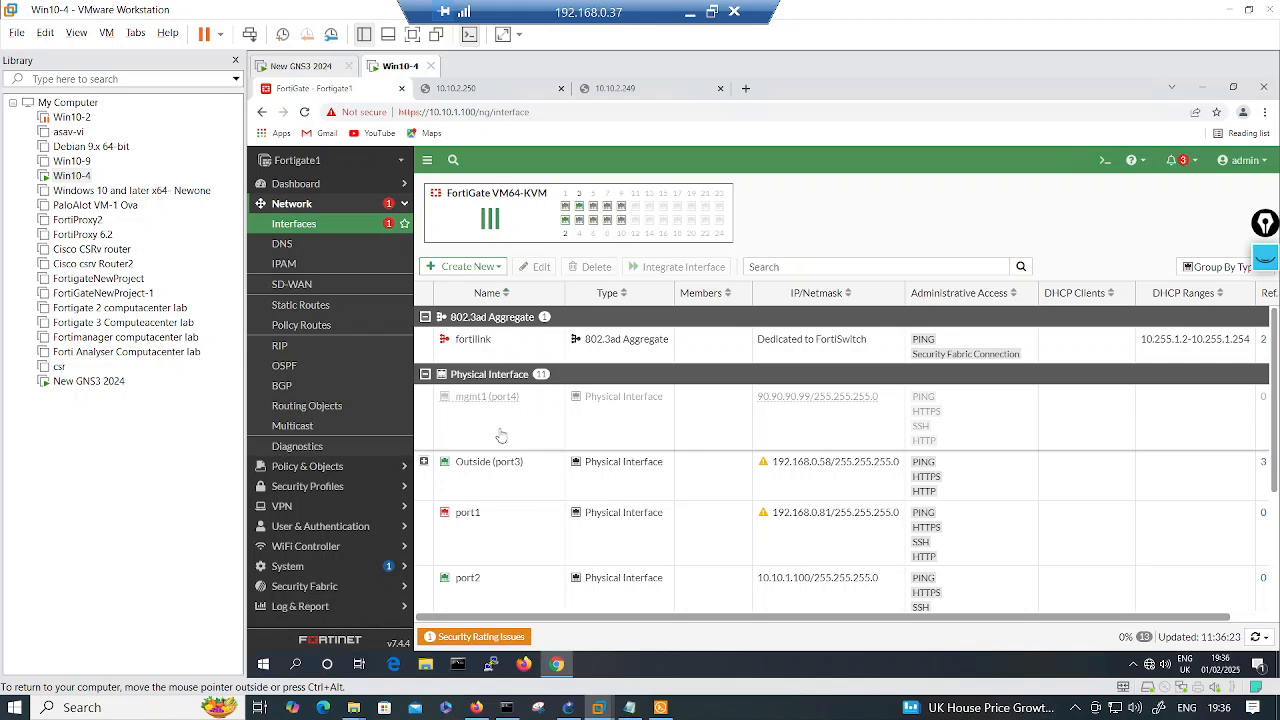
{"action": "left_click", "coordinate": [474, 411]}
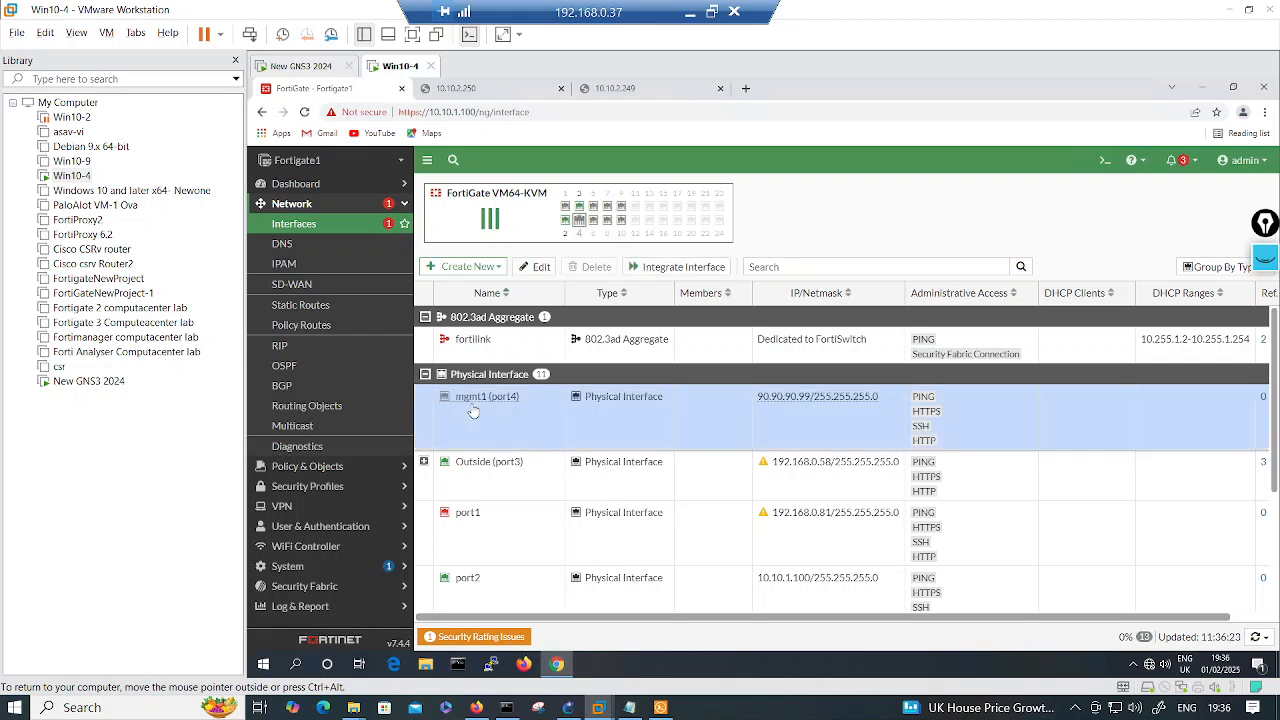
{"action": "double_click", "coordinate": [475, 404]}
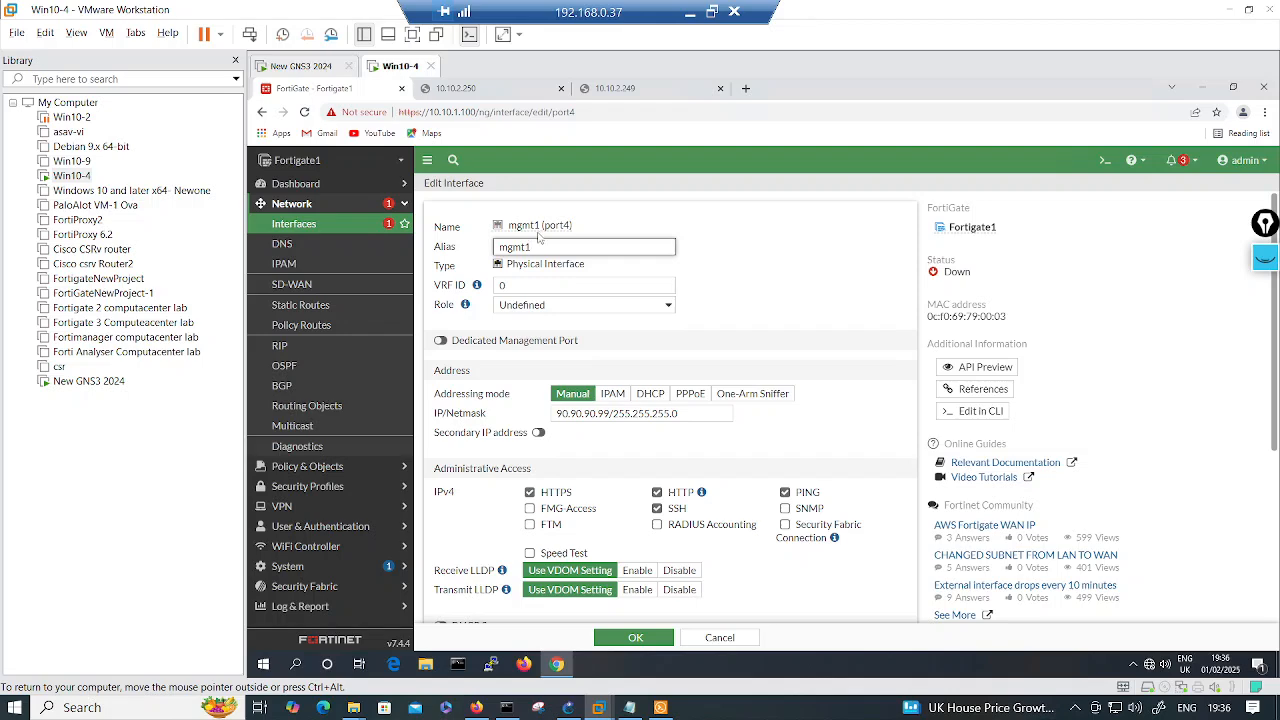
{"action": "scroll", "coordinate": [592, 284], "scroll_direction": "down", "scroll_amount": 5}
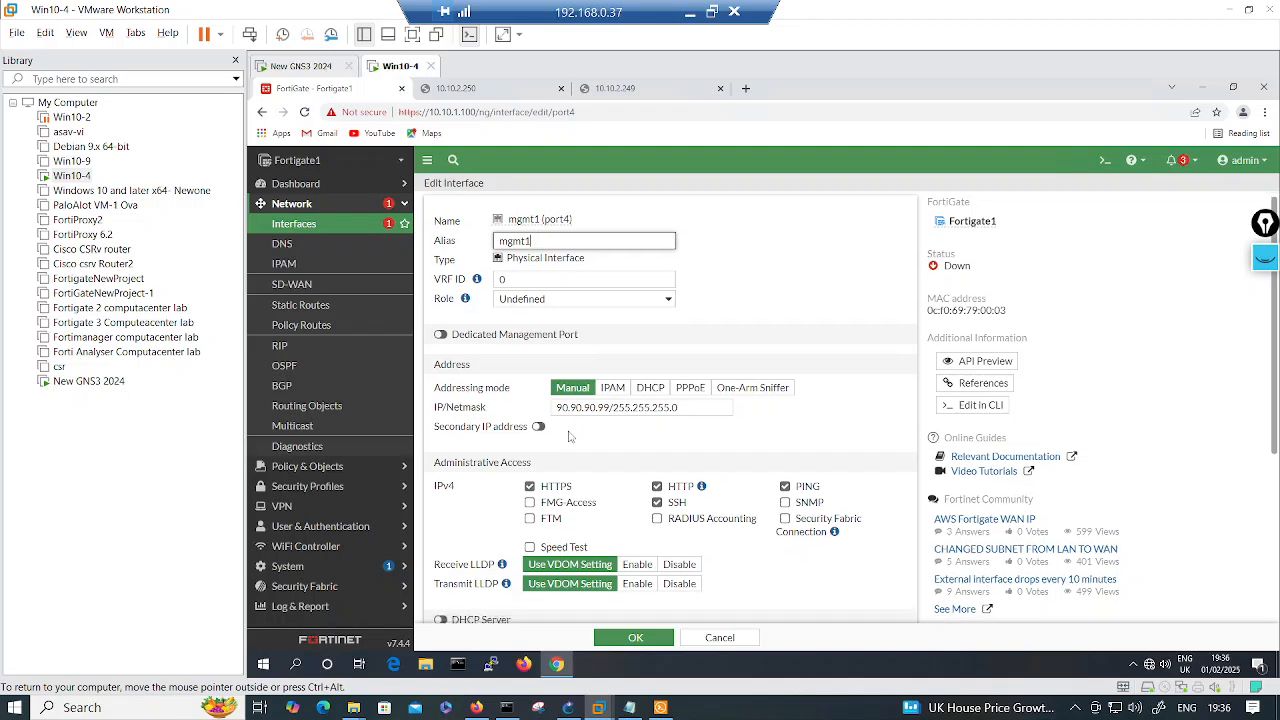
{"action": "left_click", "coordinate": [718, 638]}
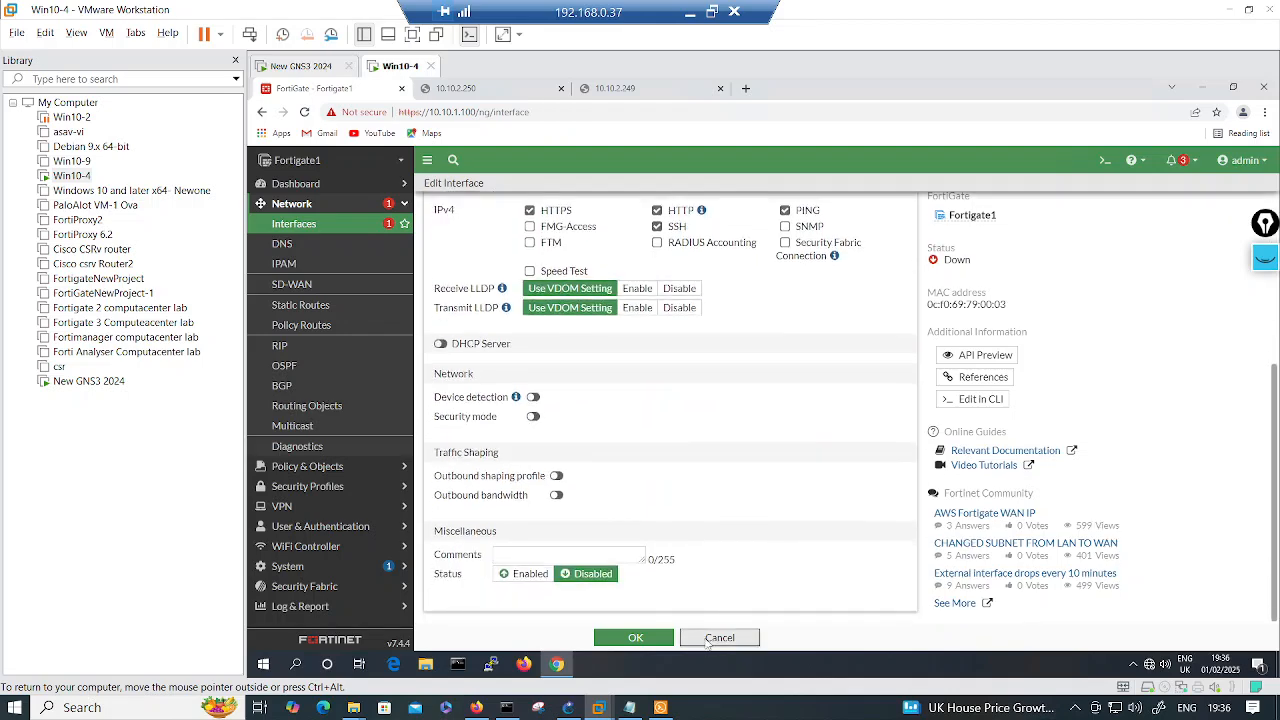
{"action": "scroll", "coordinate": [615, 497], "scroll_direction": "down", "scroll_amount": 1}
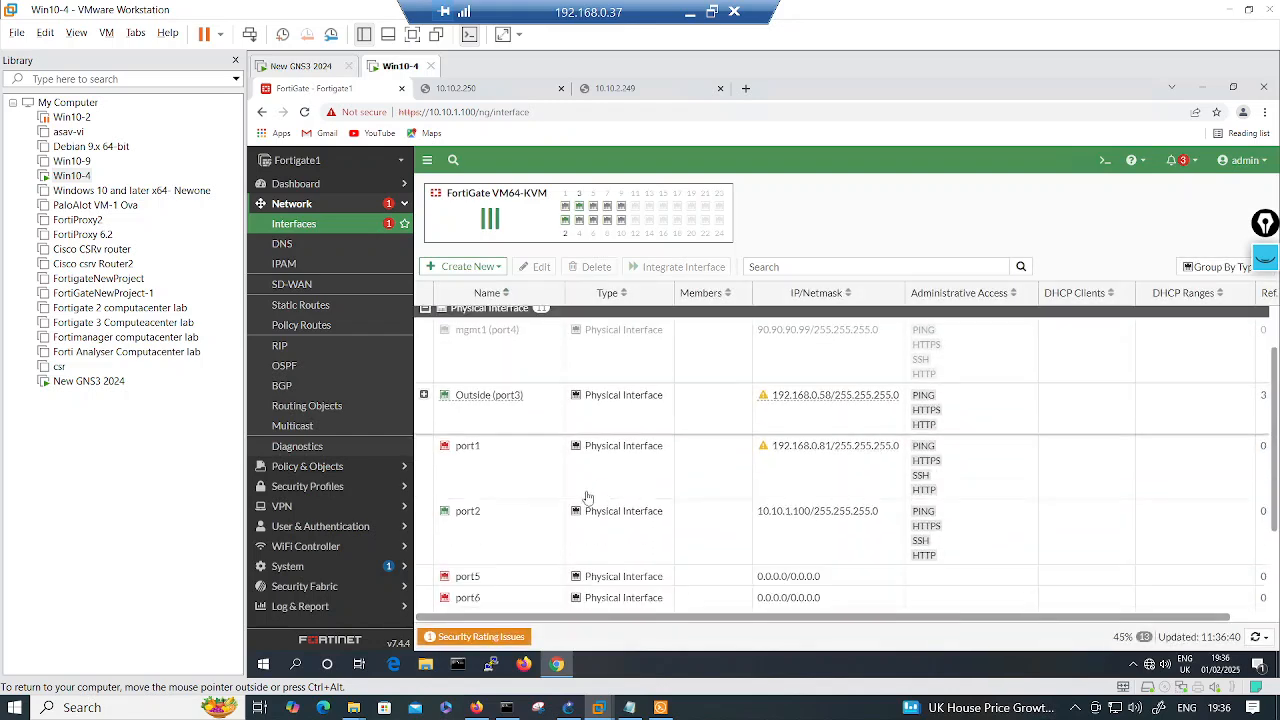
Step: Go to the IPsec tunnels and delete the test2 phase 2 interface from the test2 tunnel's references
{"action": "left_click", "coordinate": [290, 506]}
{"action": "left_click", "coordinate": [305, 286]}
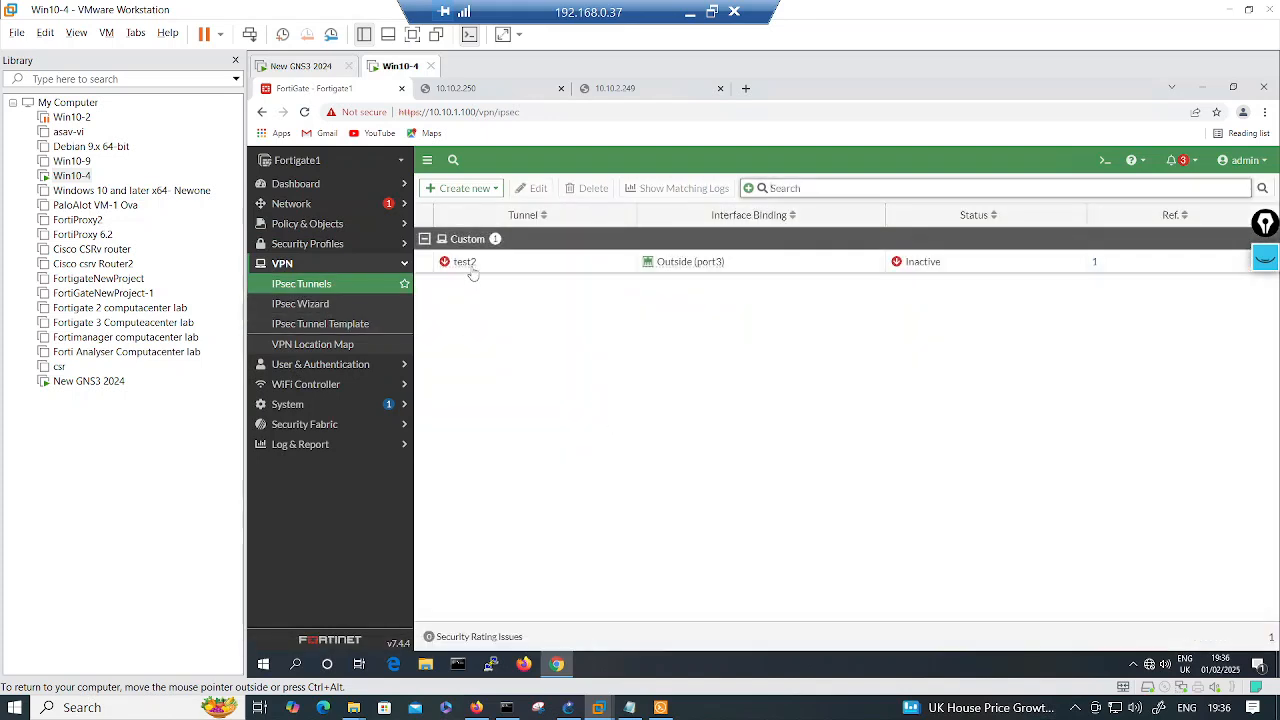
{"action": "right_click", "coordinate": [550, 268]}
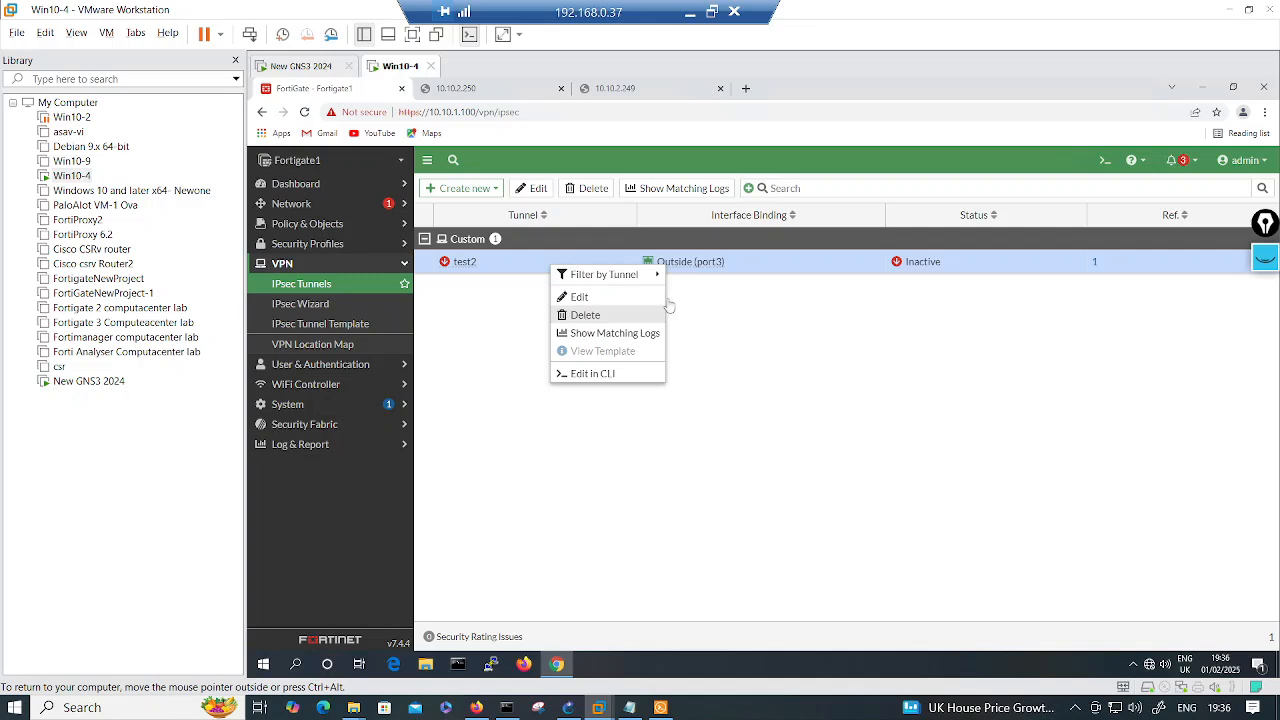
{"action": "left_click", "coordinate": [1095, 266]}
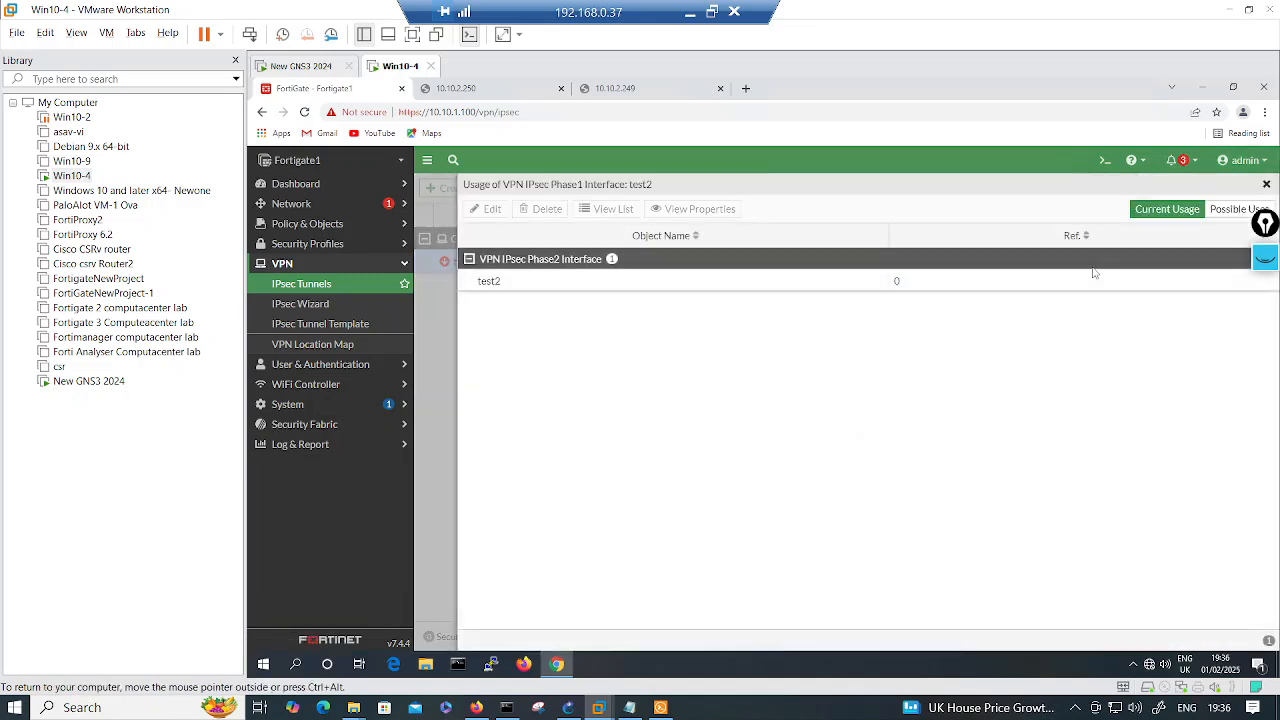
{"action": "right_click", "coordinate": [523, 289]}
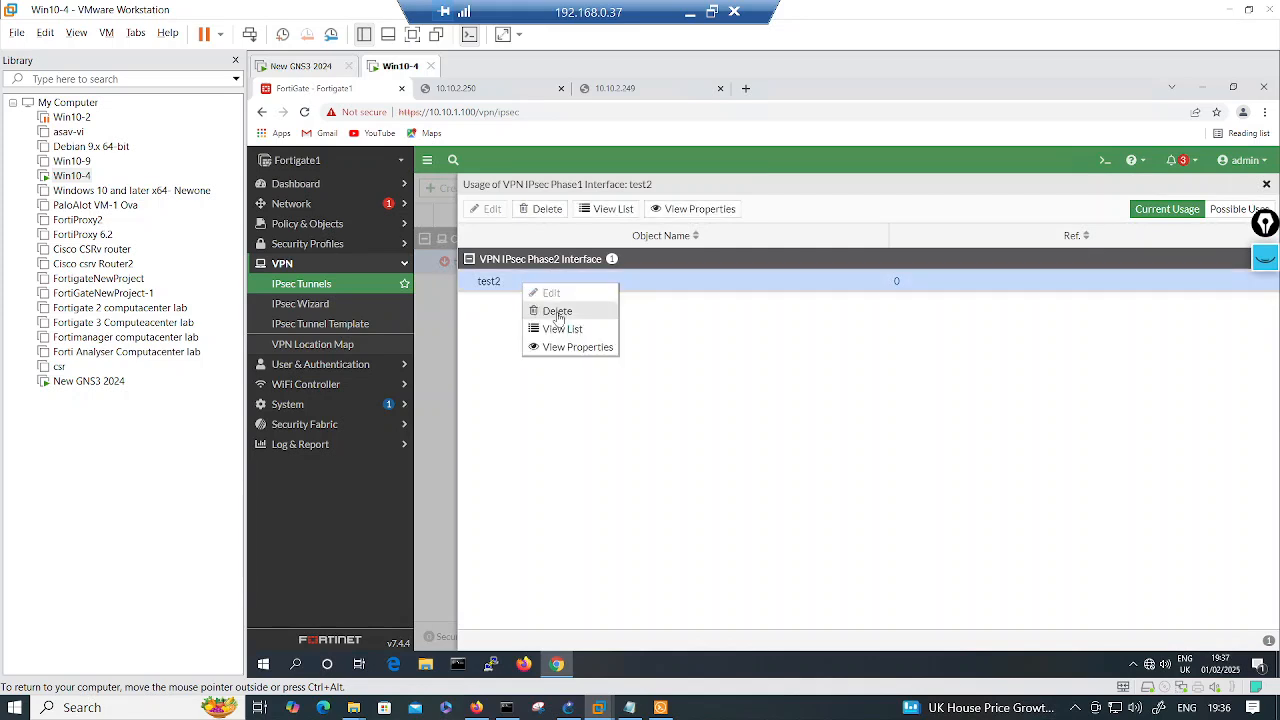
{"action": "left_click", "coordinate": [558, 312]}
{"action": "left_click", "coordinate": [692, 437]}
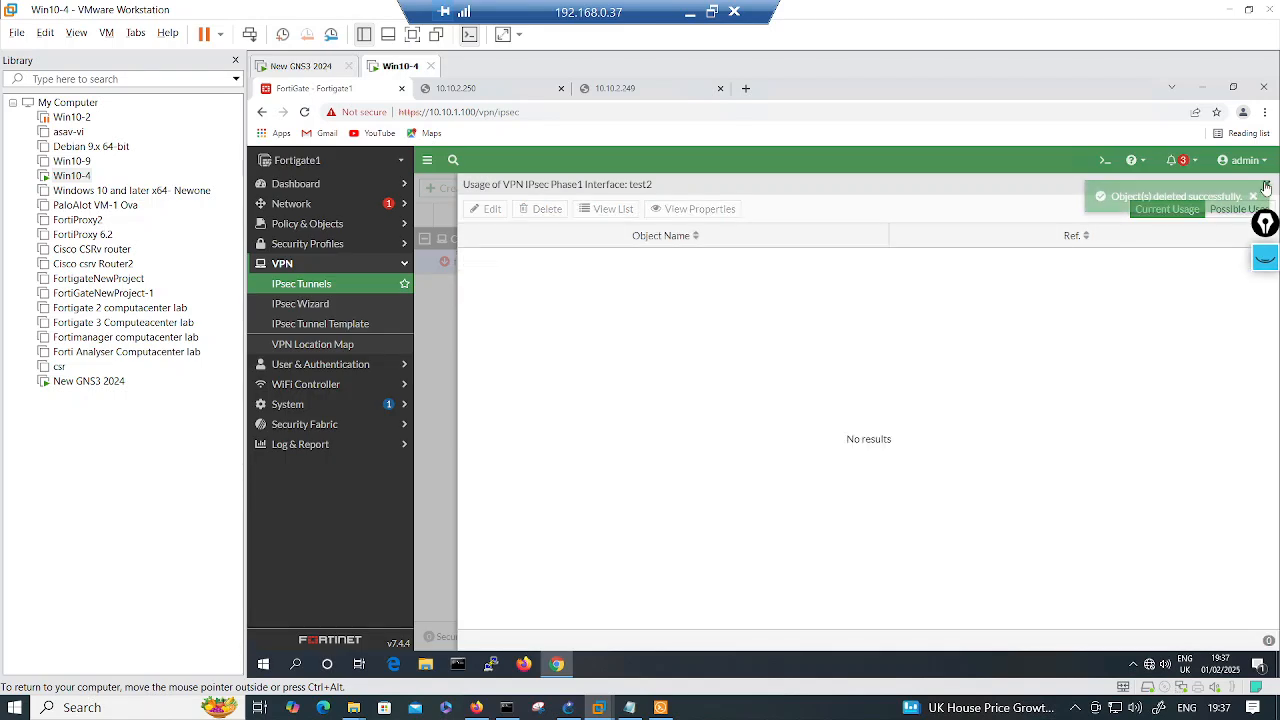
{"action": "left_click", "coordinate": [1240, 209]}
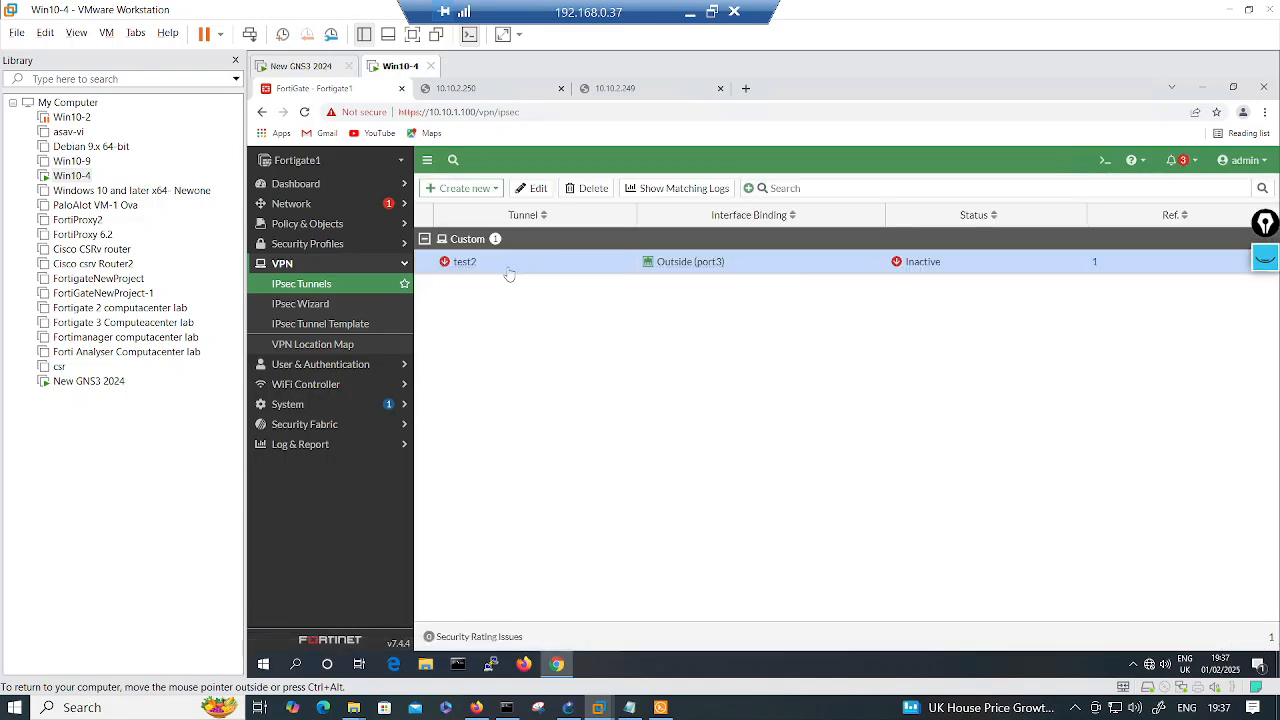
Step: Delete the test2 IPsec tunnel bound to Outside (port3) and confirm the deletion
{"action": "right_click", "coordinate": [532, 271]}
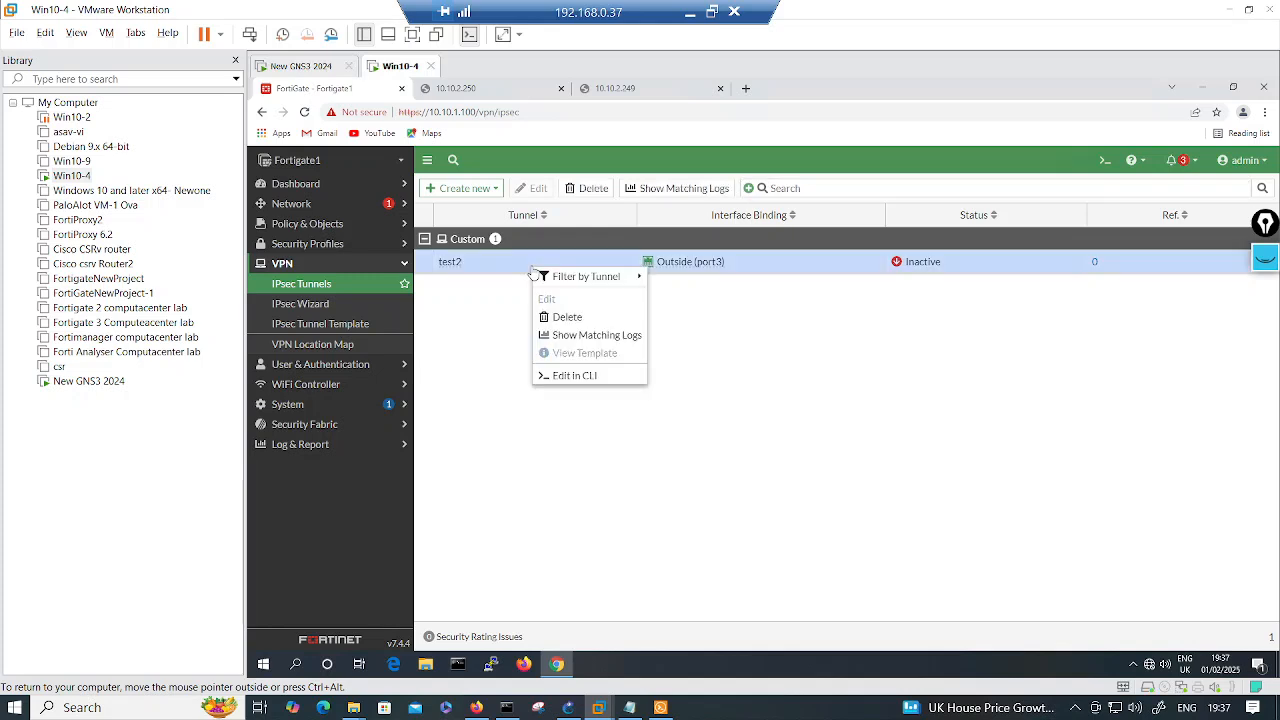
{"action": "left_click", "coordinate": [588, 317]}
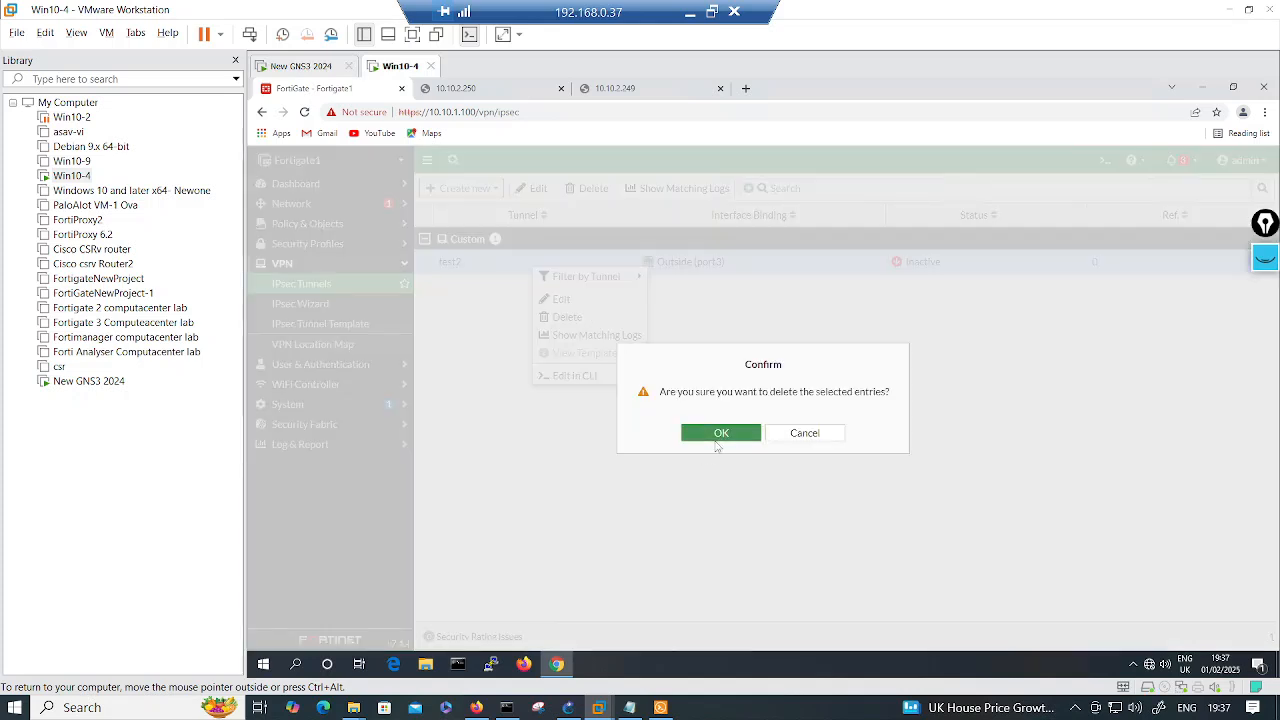
{"action": "left_click", "coordinate": [714, 436]}
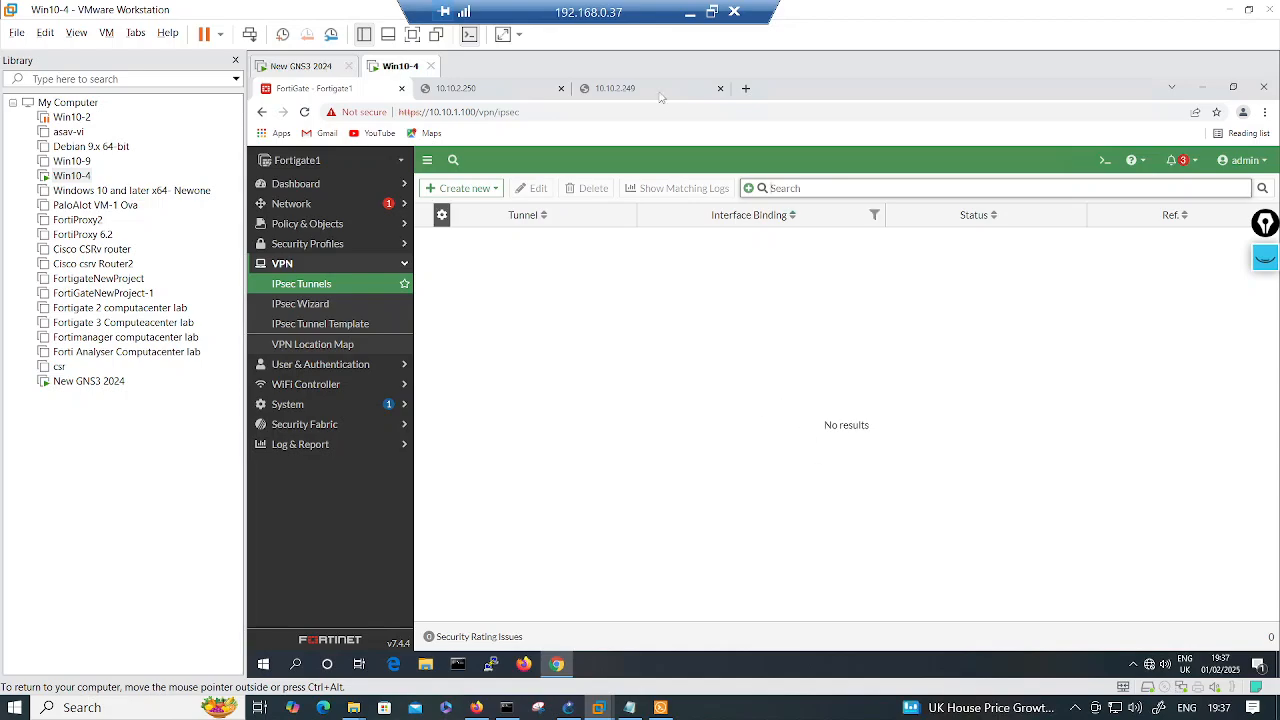
{"action": "left_click", "coordinate": [690, 13]}
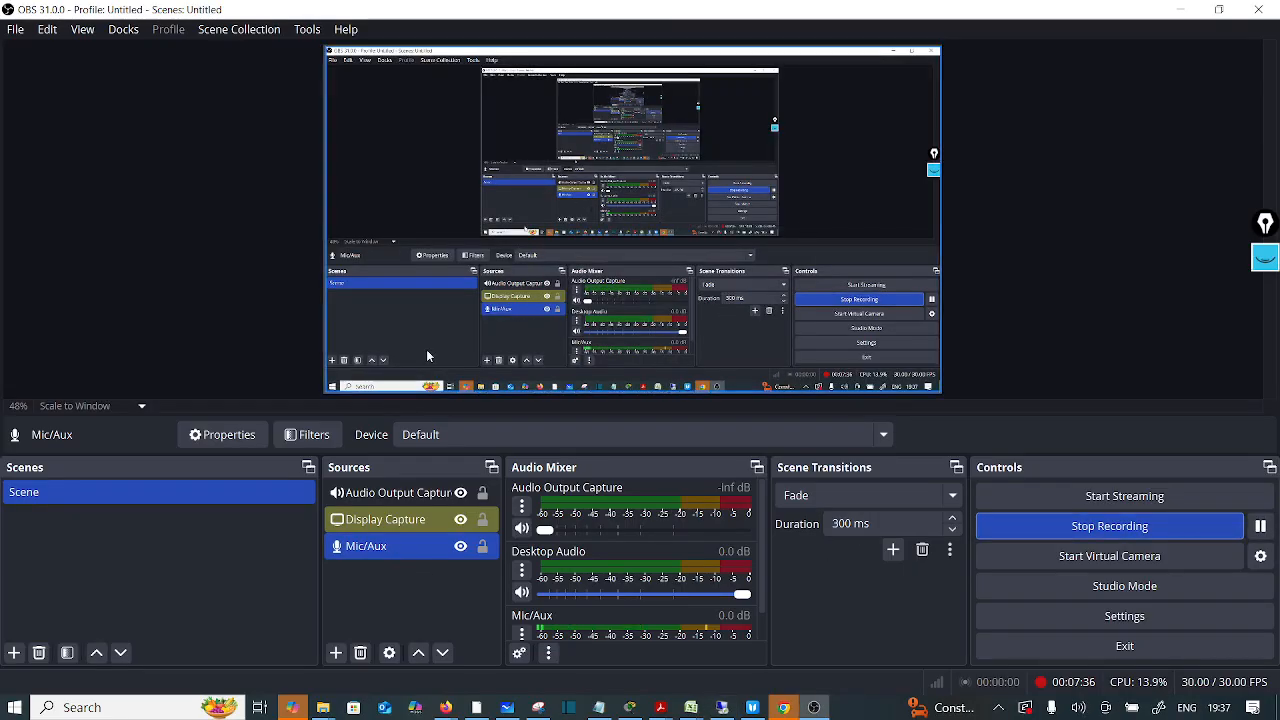